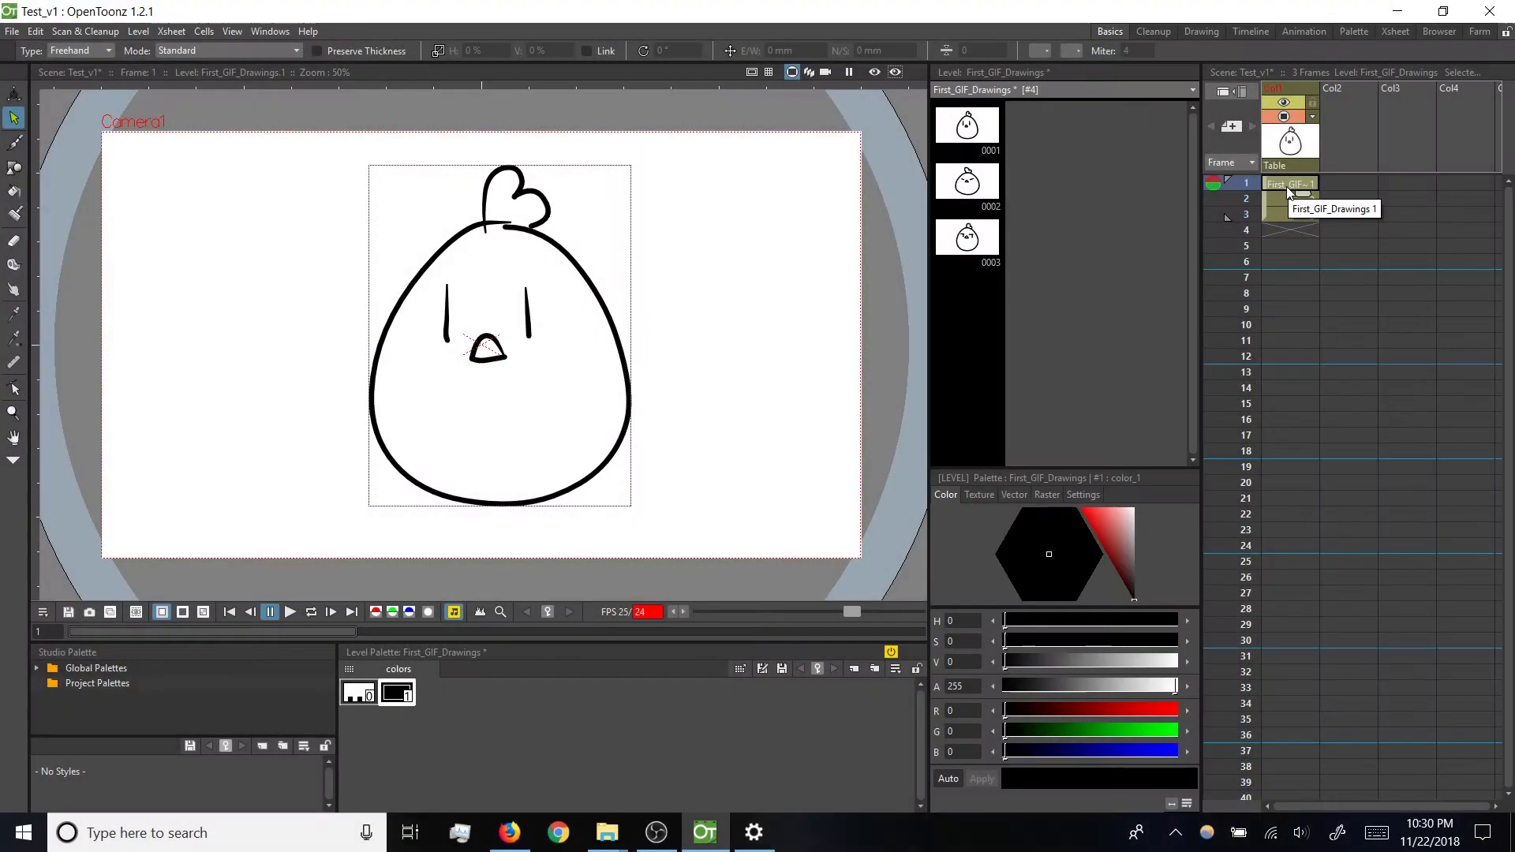
Step: Loop playback of the three chick drawings in Col1, then stop it
click(1289, 191)
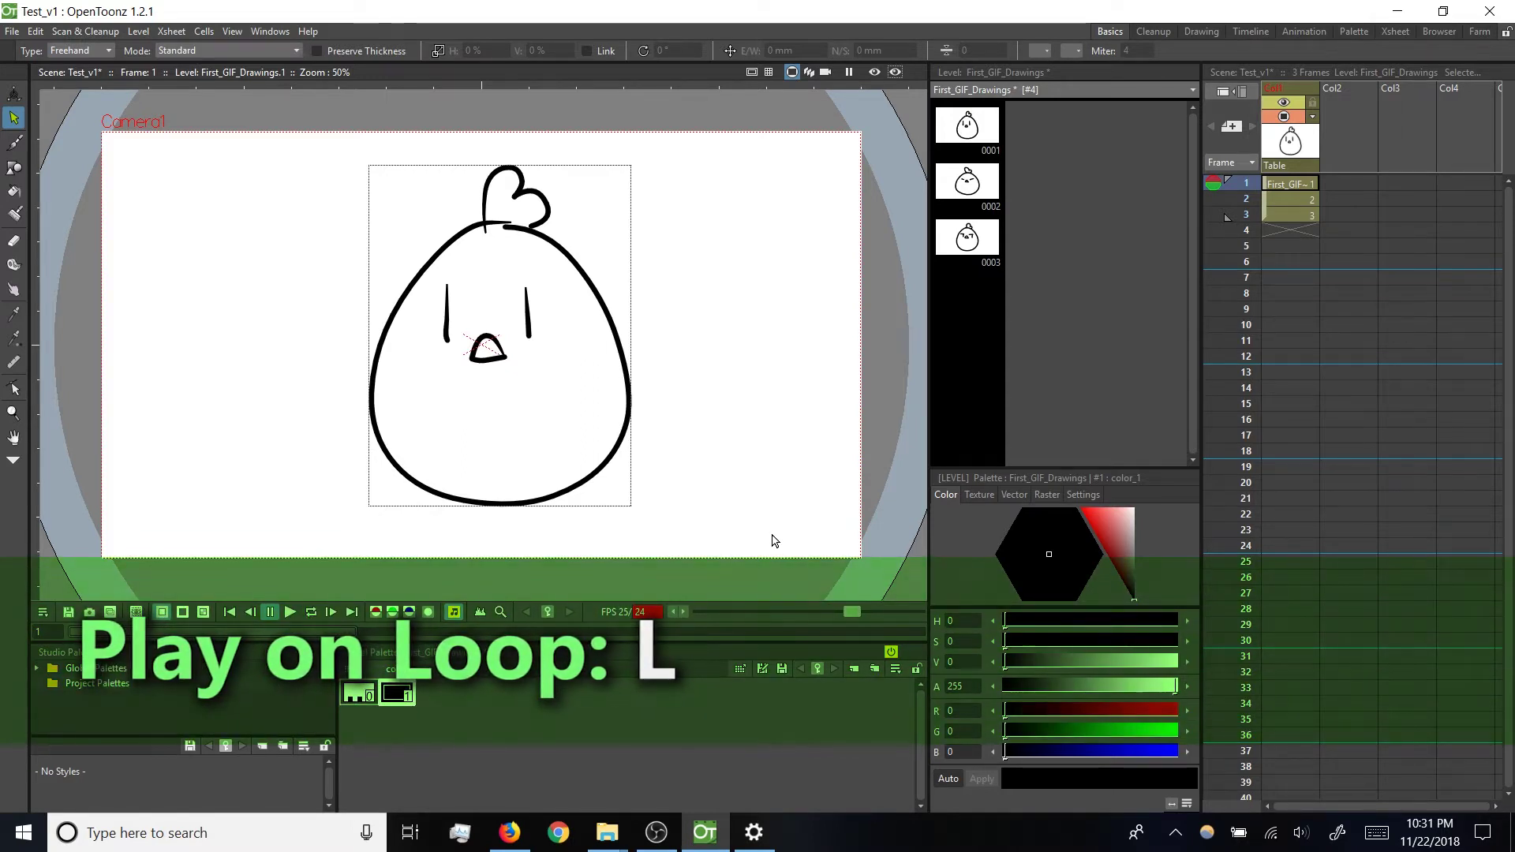
key(l)
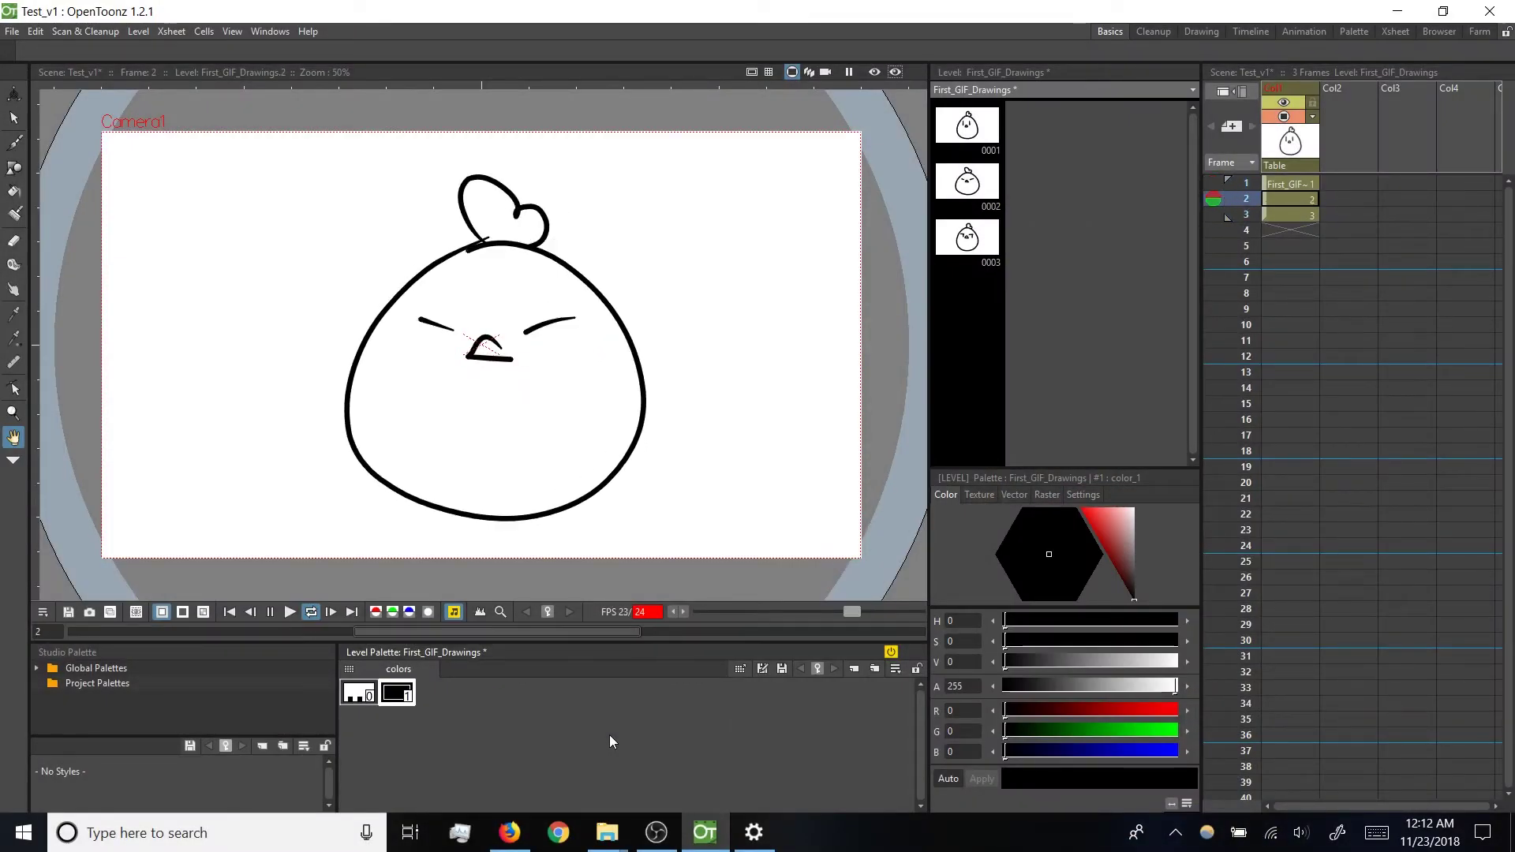
key(l)
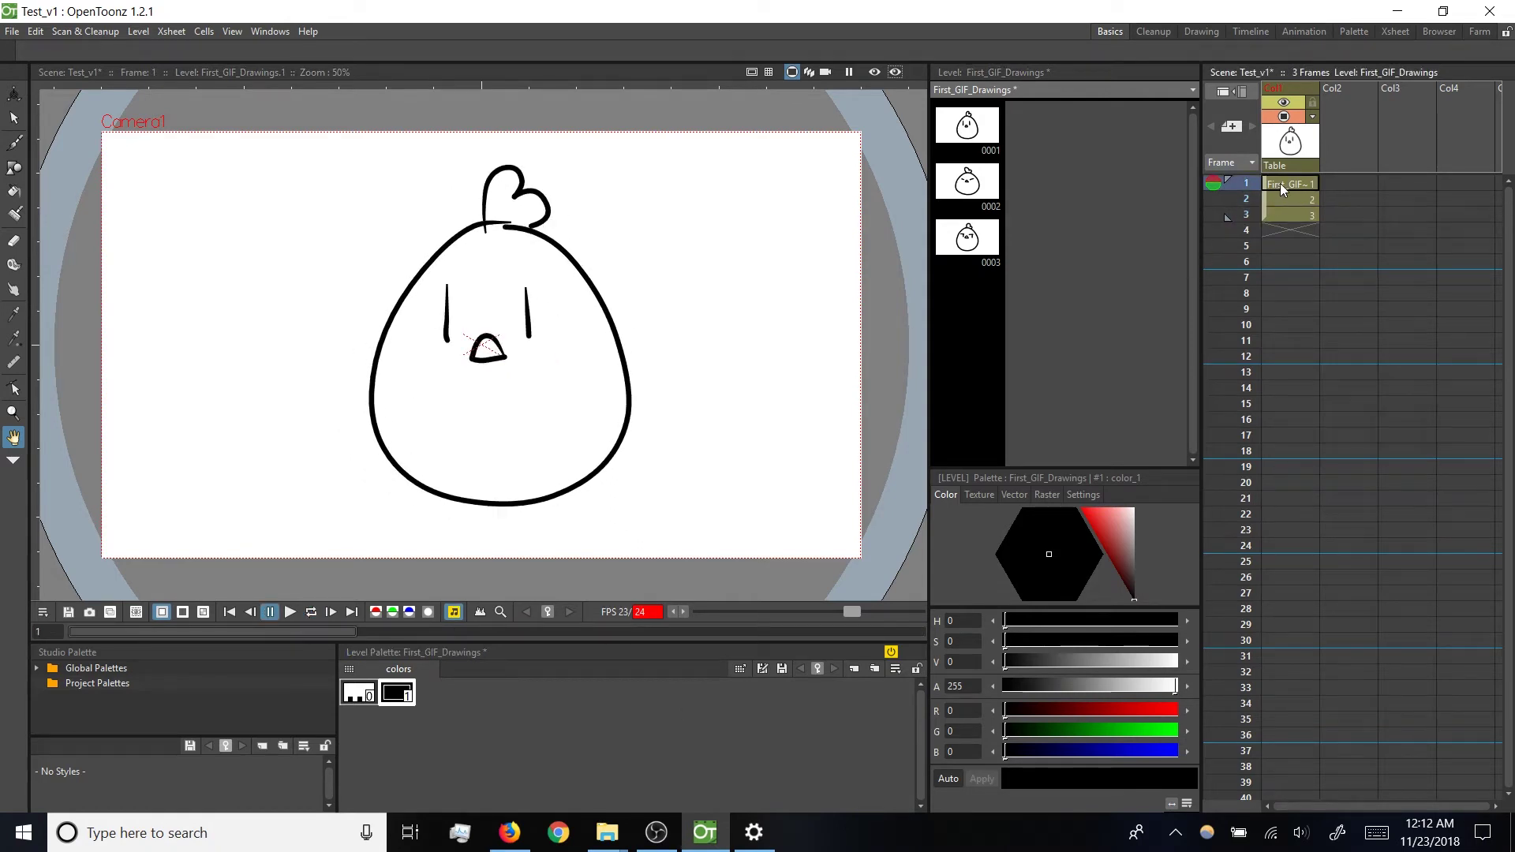
Step: Hold drawing 1 over frames 1–6, pushing drawings 2 and 3 to frames 7–8
drag(1281, 183, 1285, 216)
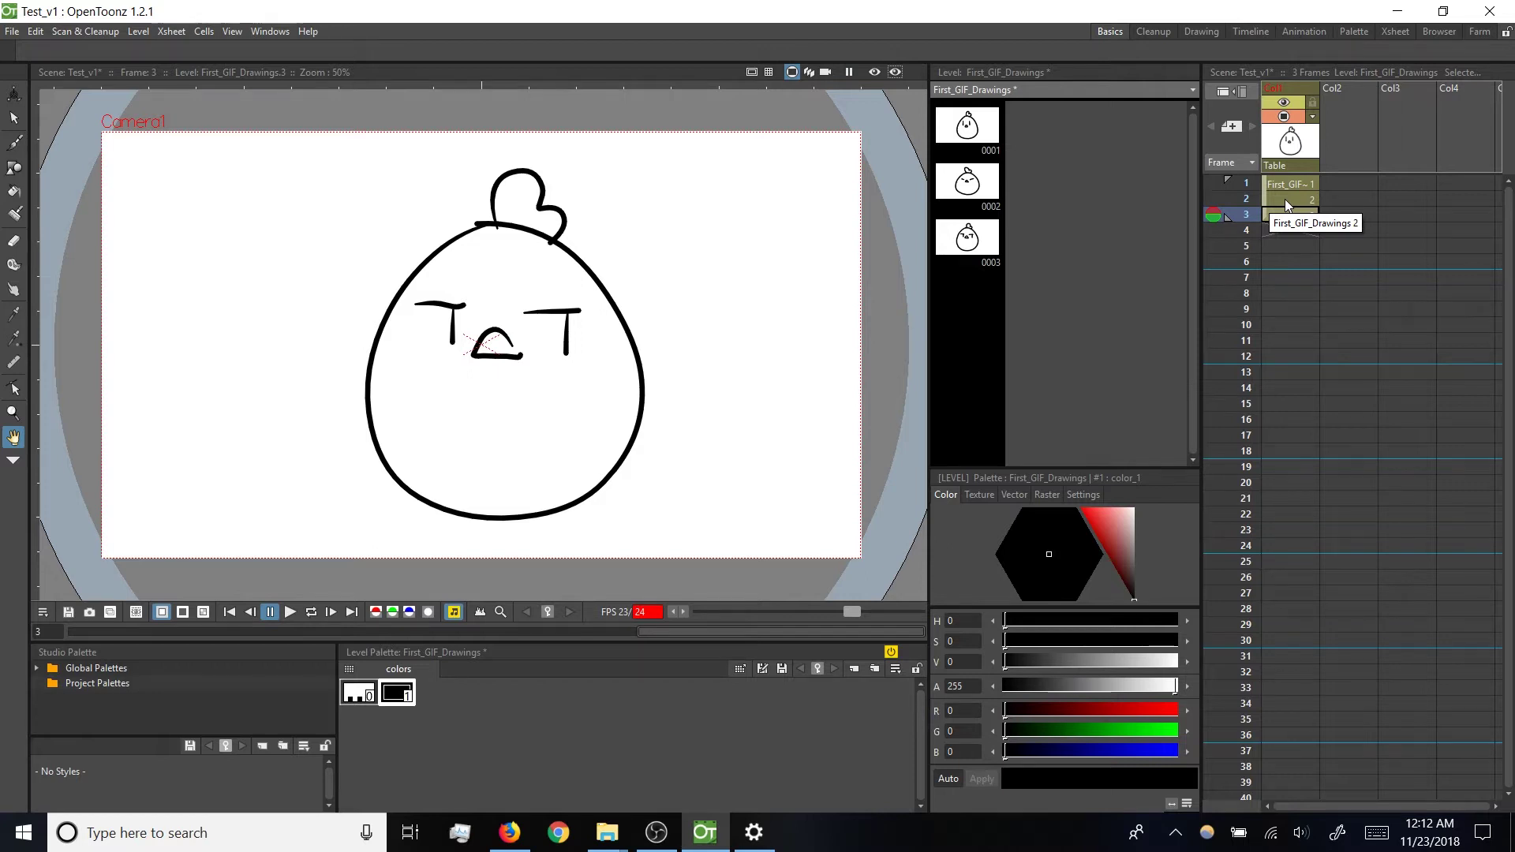
click(1291, 183)
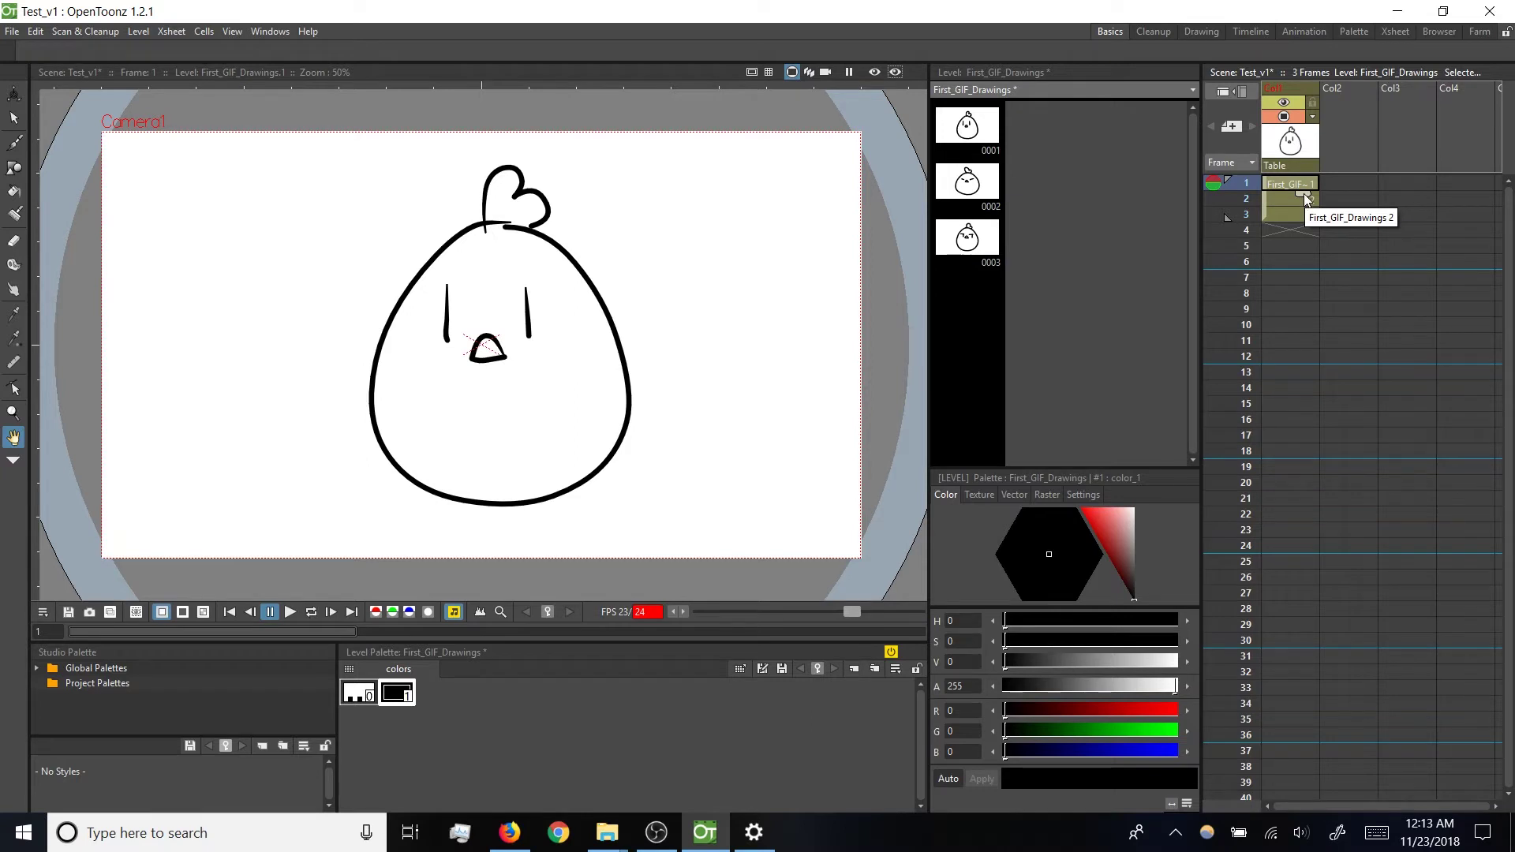
drag(1303, 246, 1297, 280)
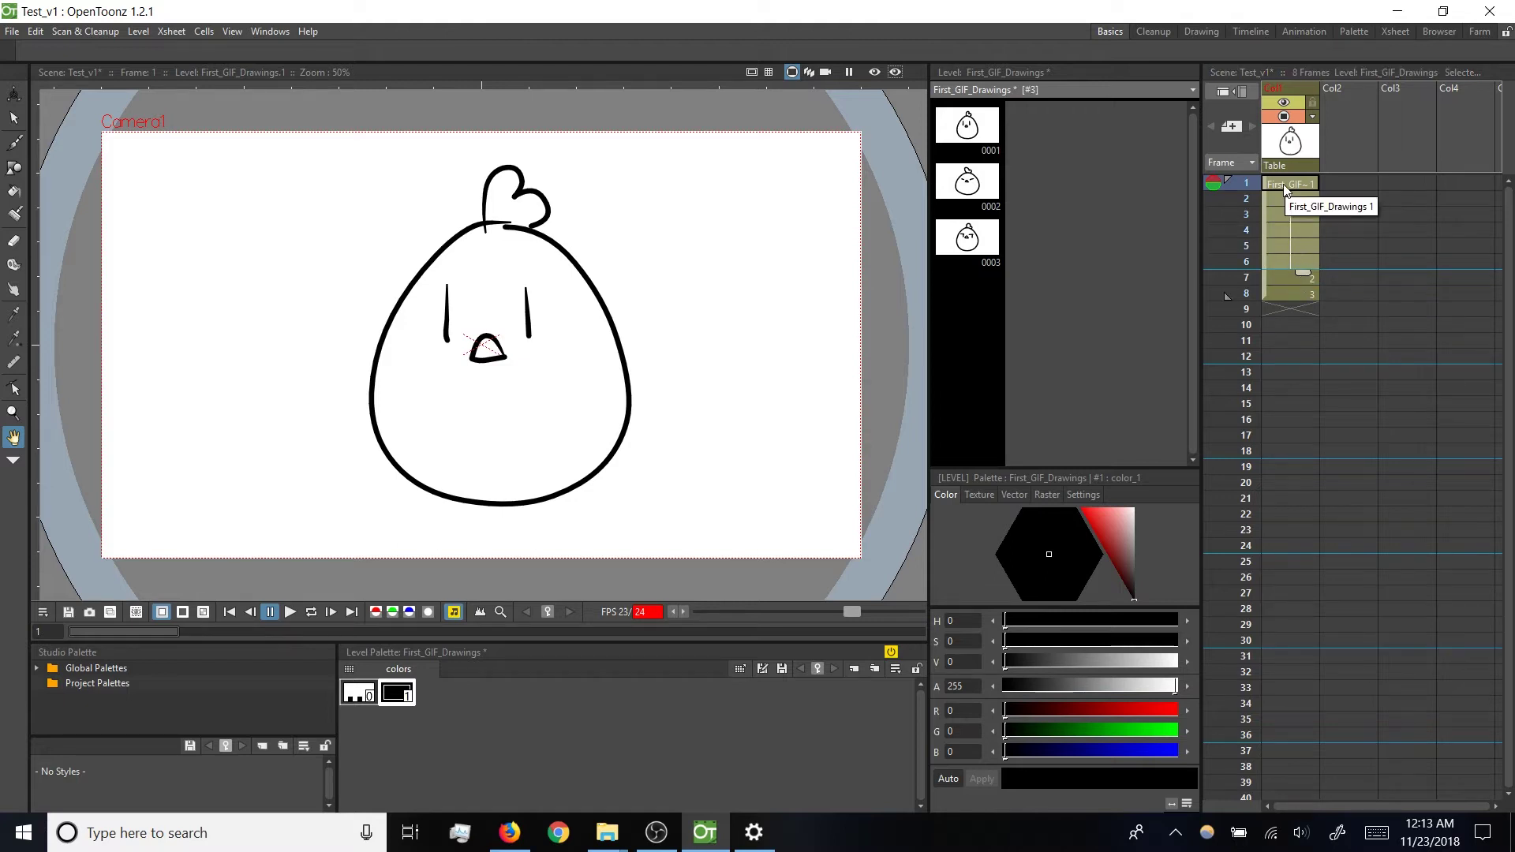
Step: Hold drawing 2 over frames 7–12 and drawing 3 over frames 13–18
click(1339, 230)
click(1292, 189)
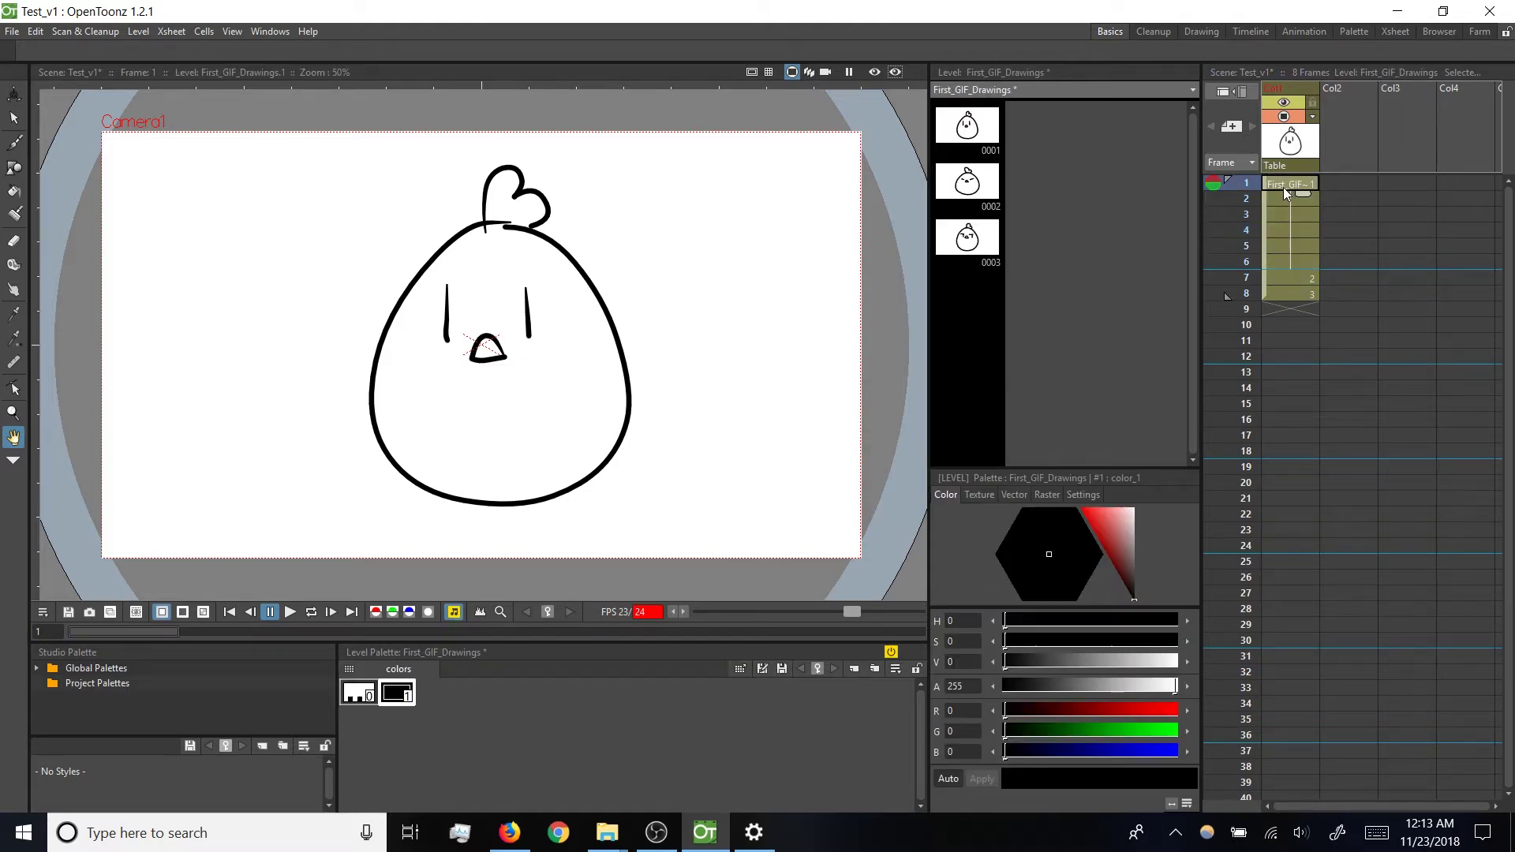
click(1307, 262)
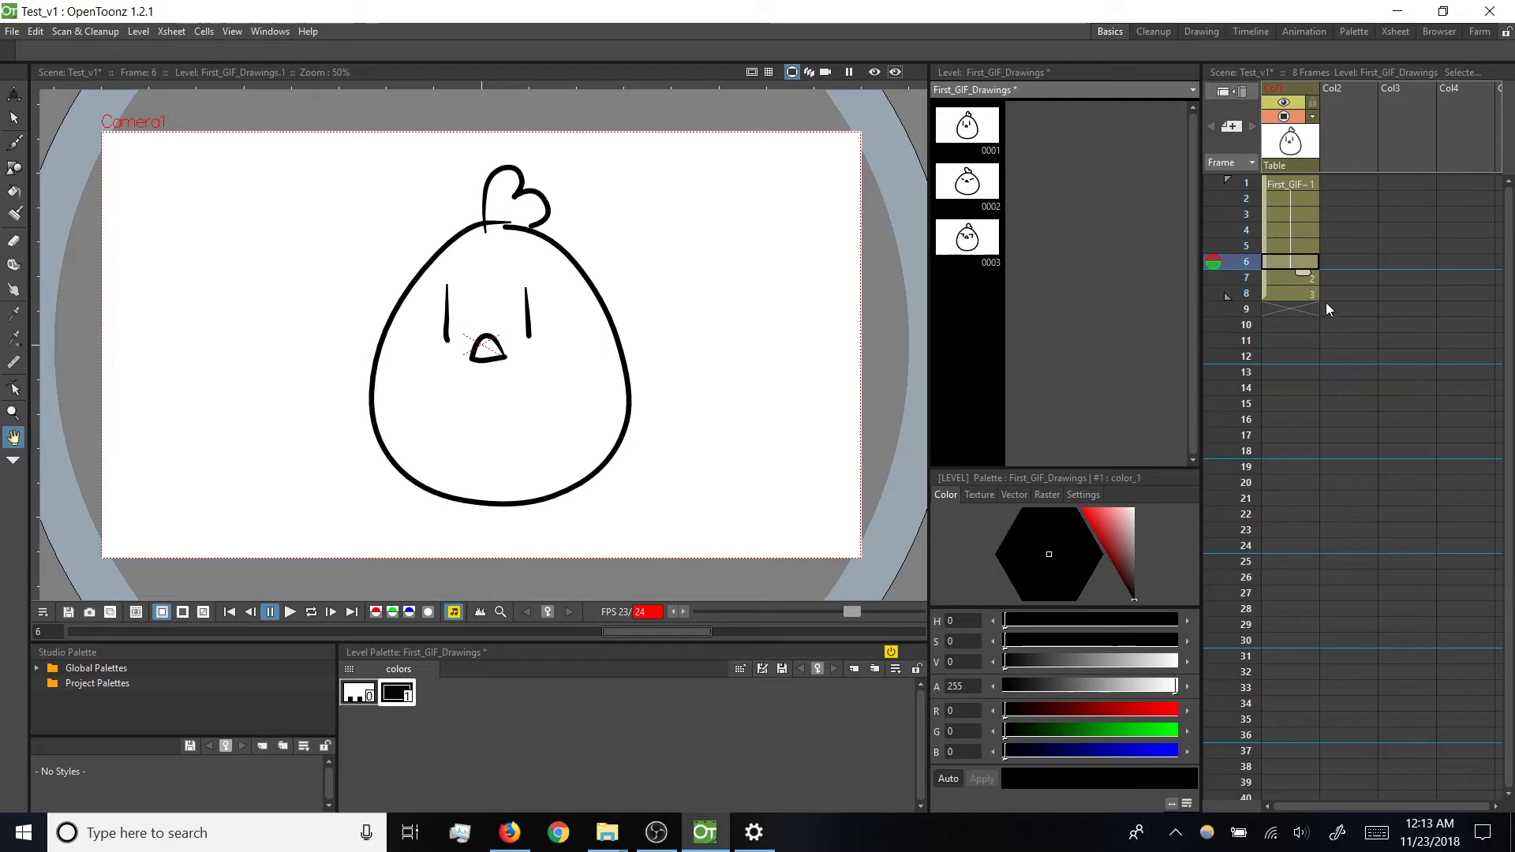
click(1290, 278)
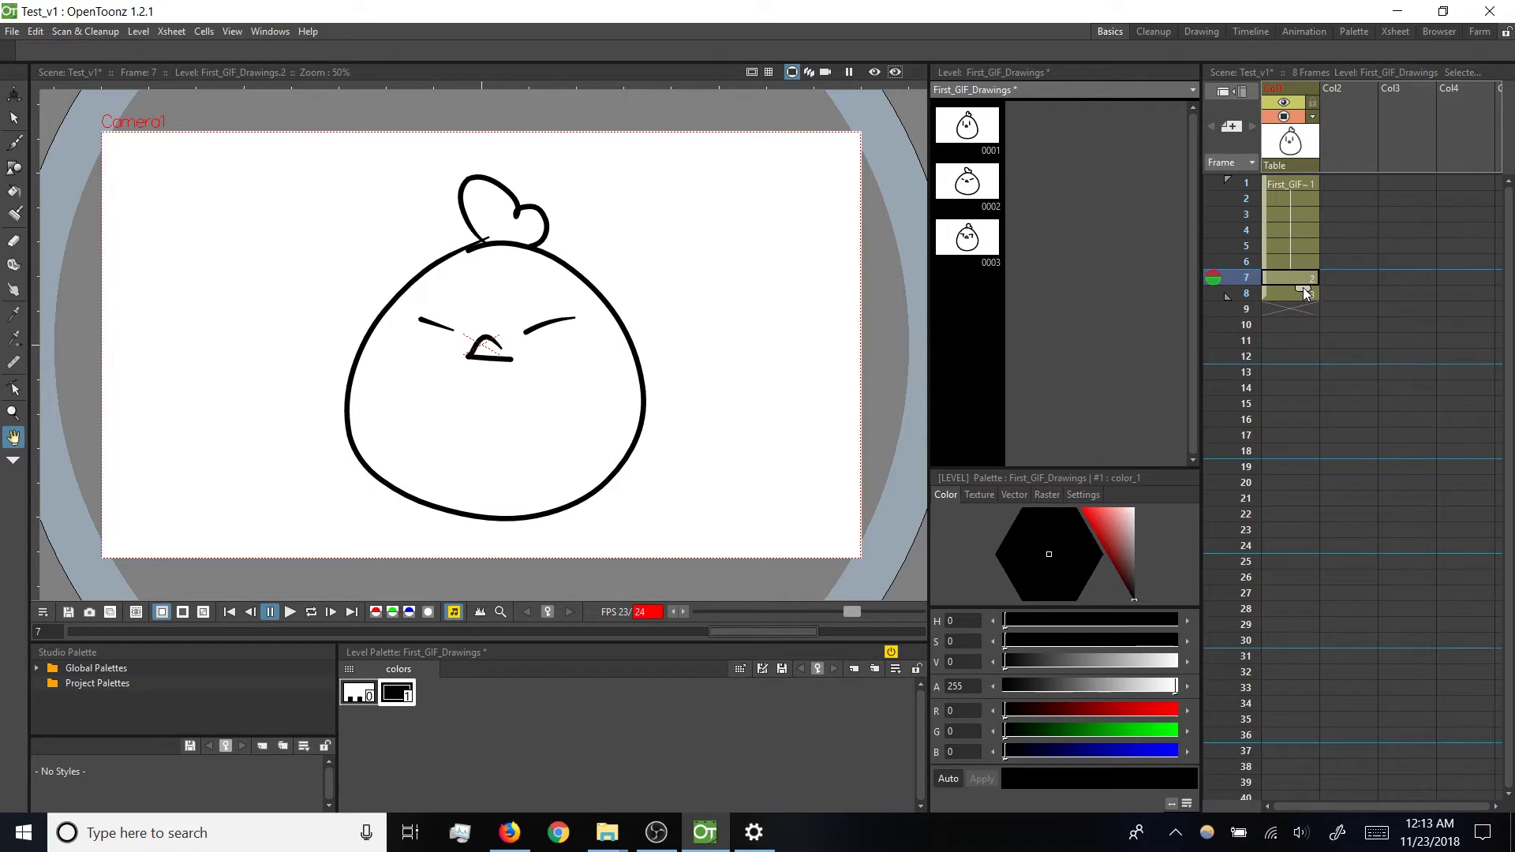
drag(1305, 372, 1304, 371)
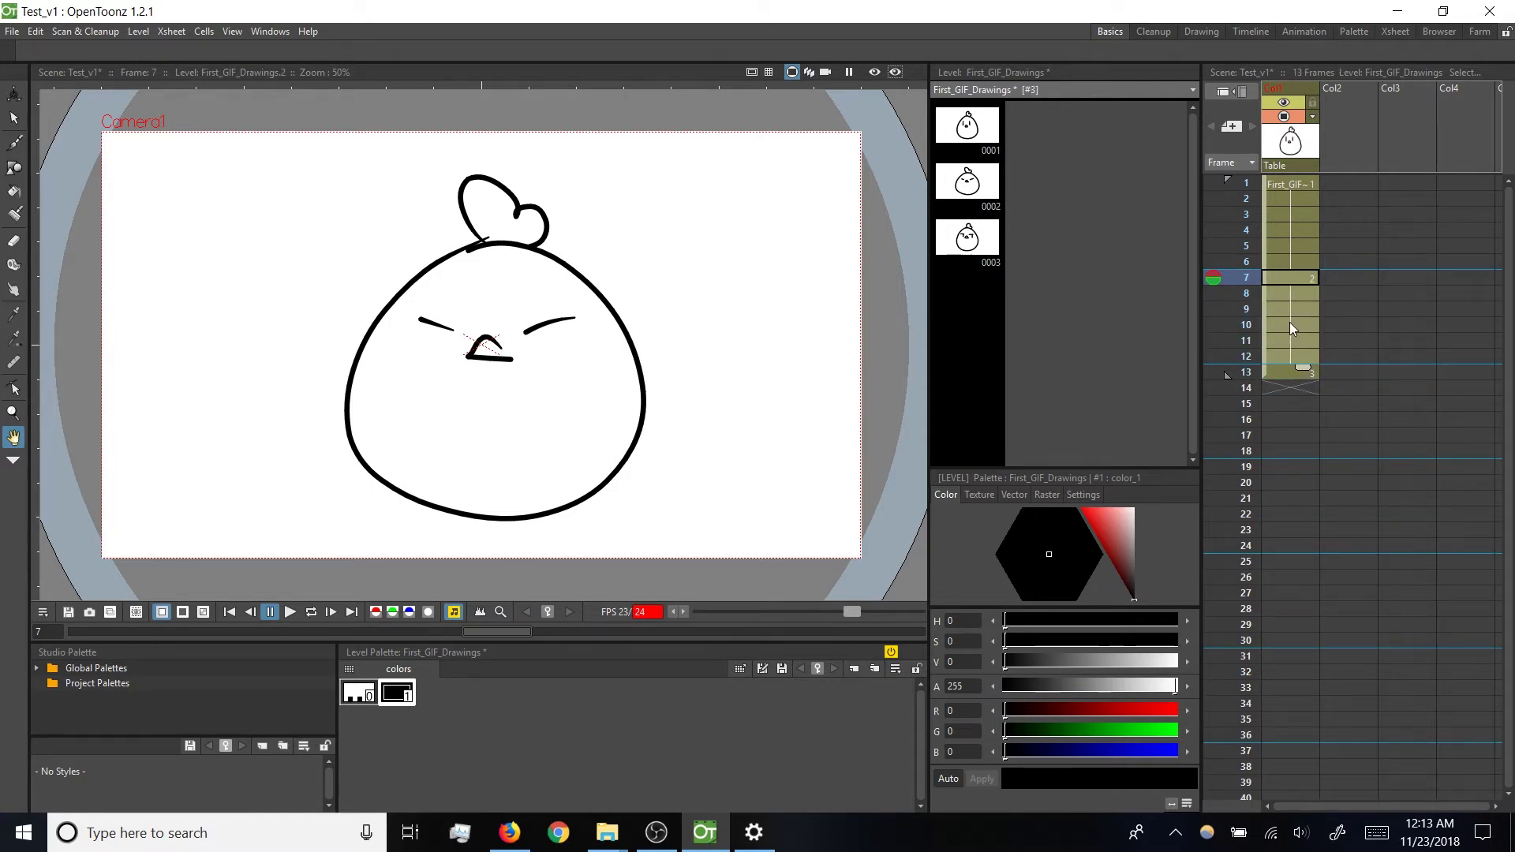
click(1286, 376)
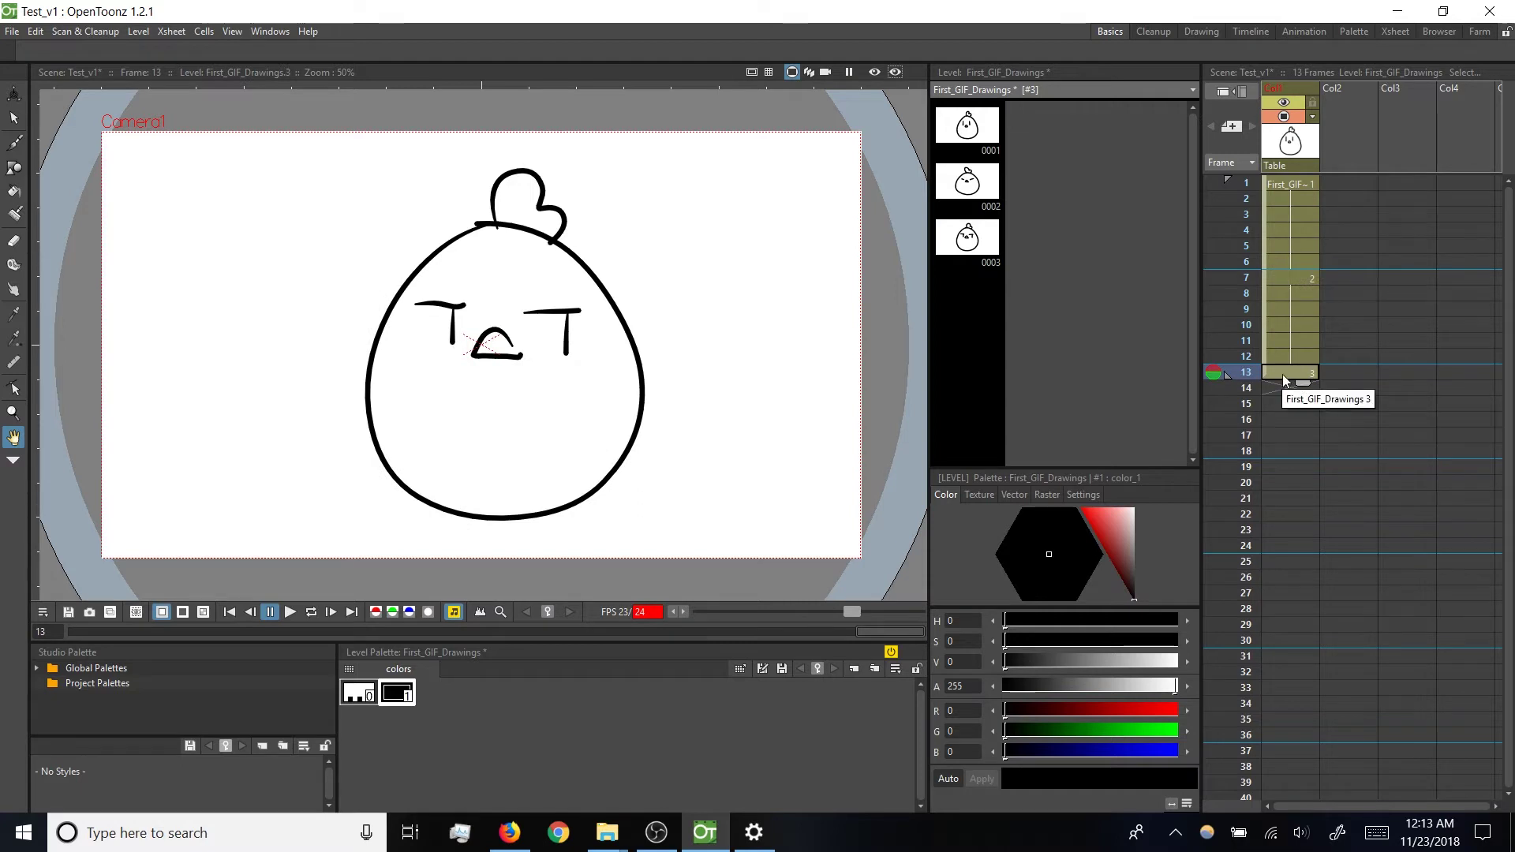
drag(1304, 386, 1300, 468)
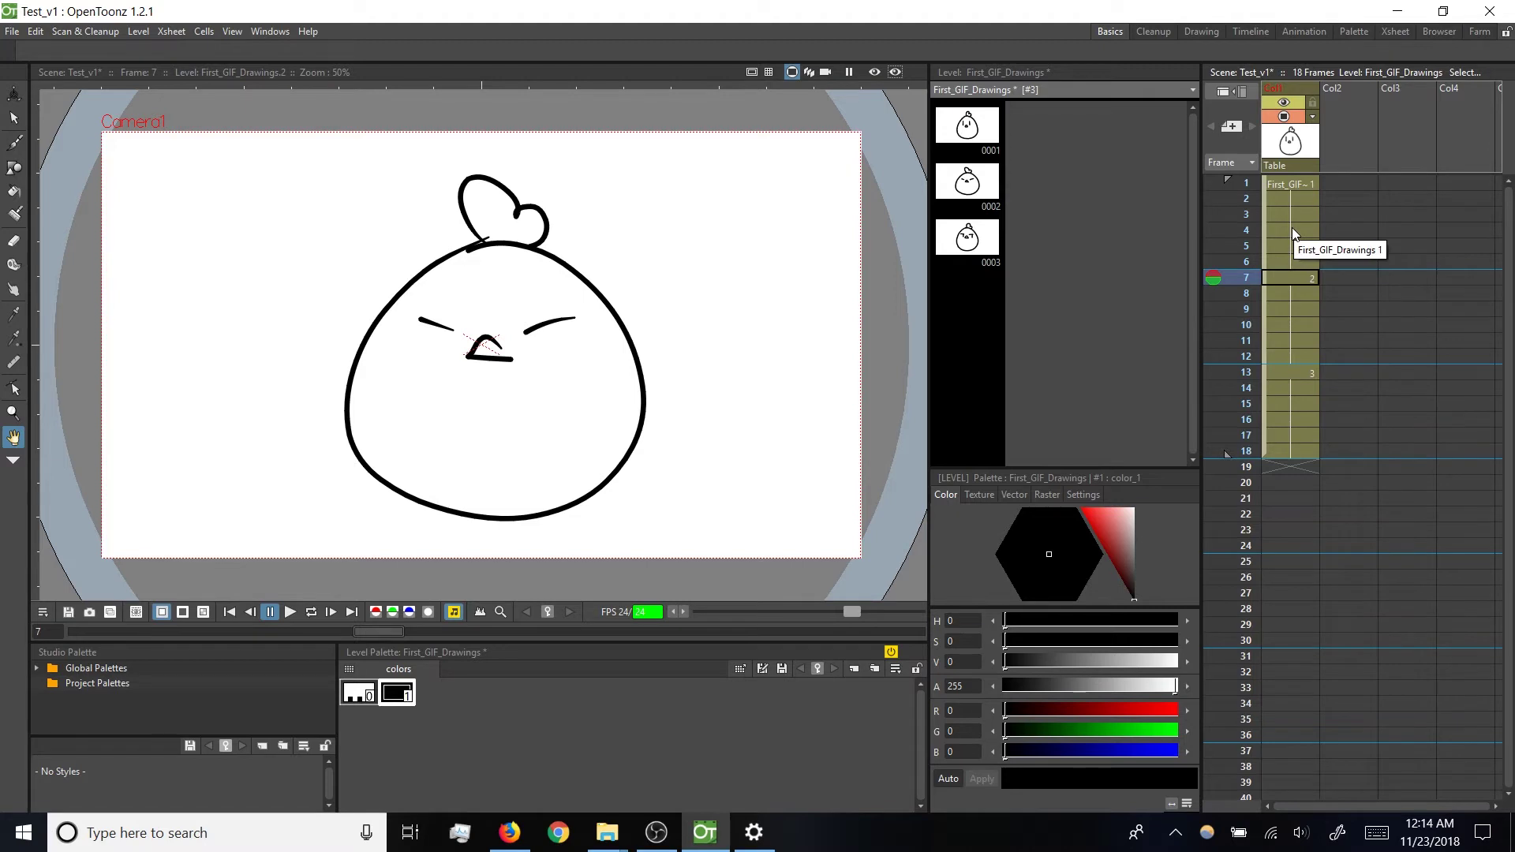
Step: Fill frames 19–24 with drawing 2 and loop-play the 24-frame animation
click(1295, 280)
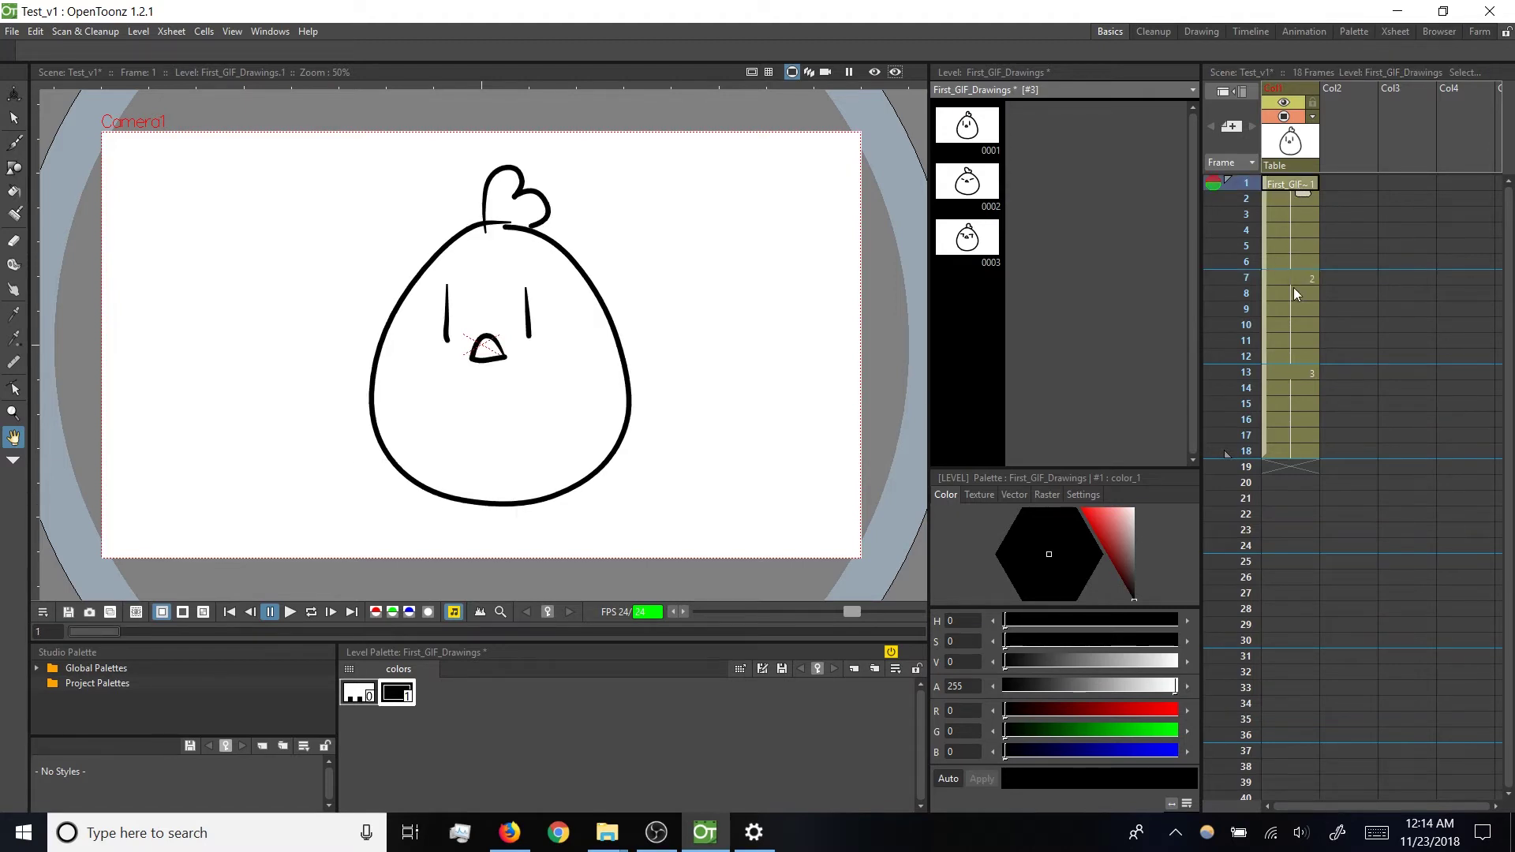
click(1289, 374)
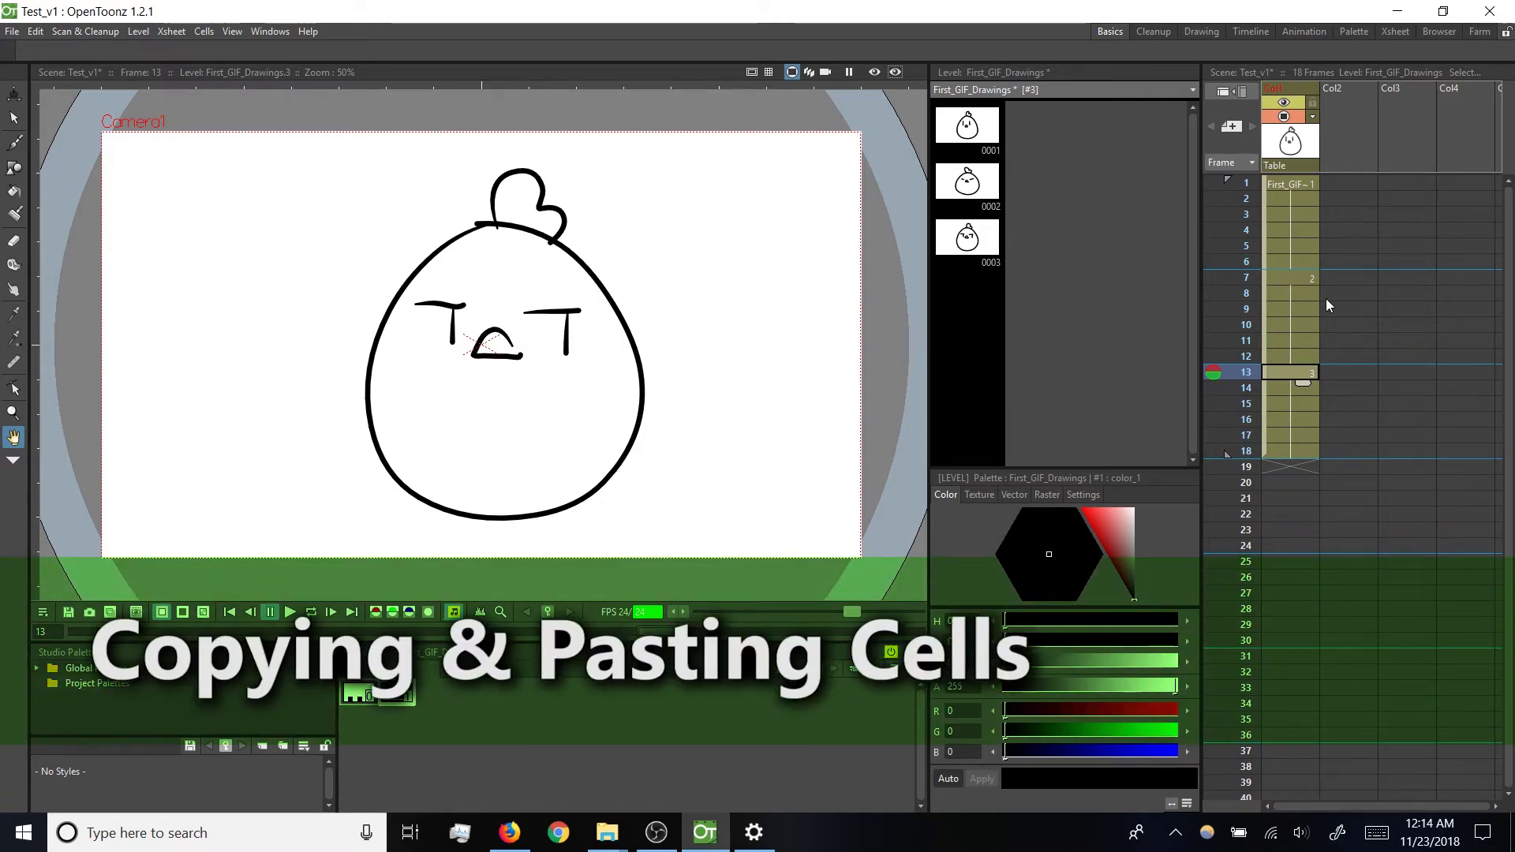
click(1291, 283)
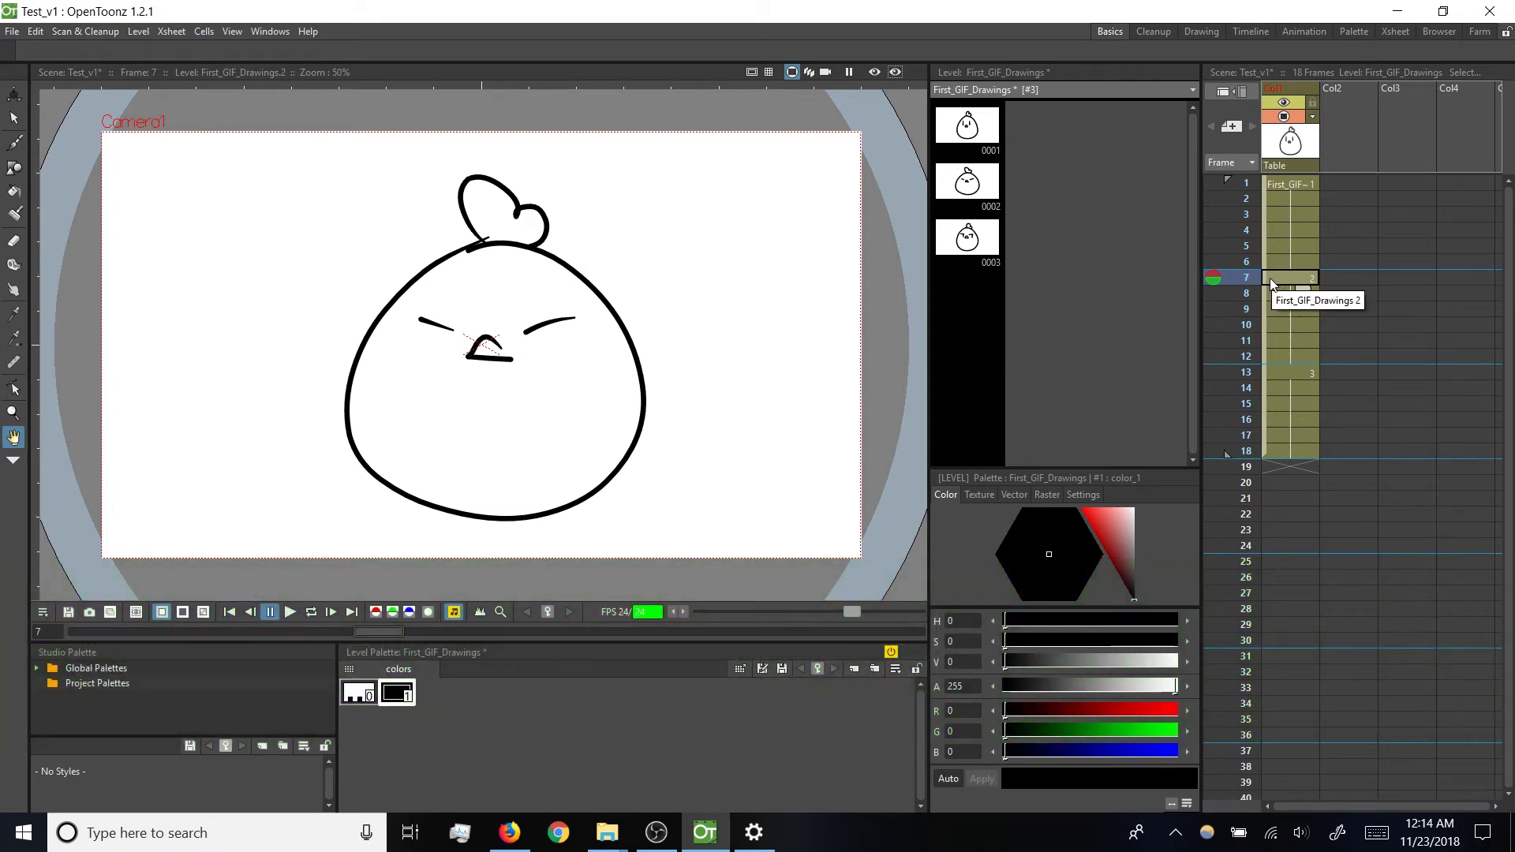
shift+click(1277, 357)
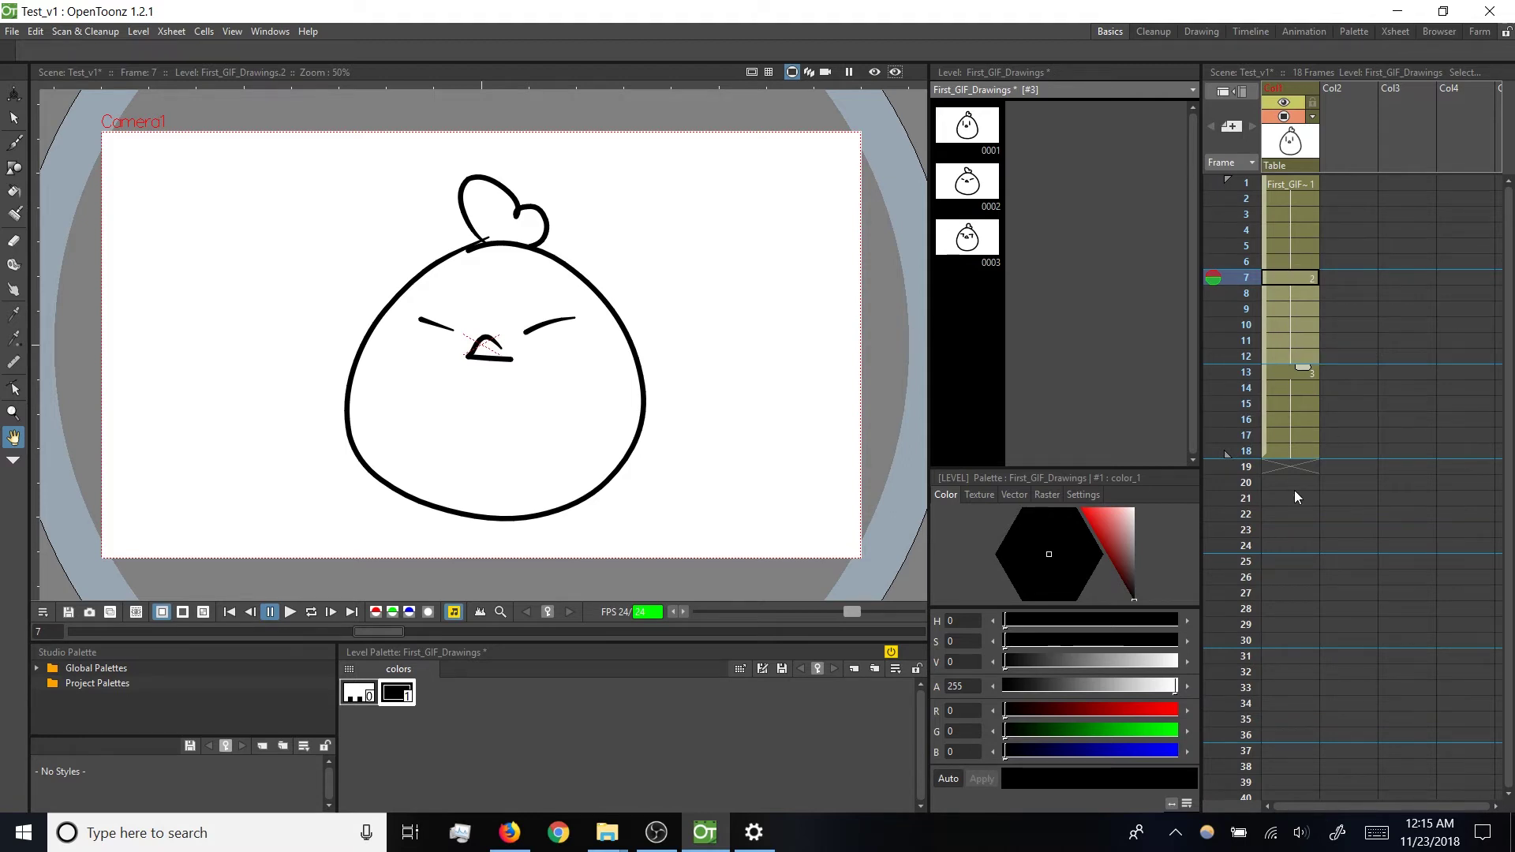
click(1288, 467)
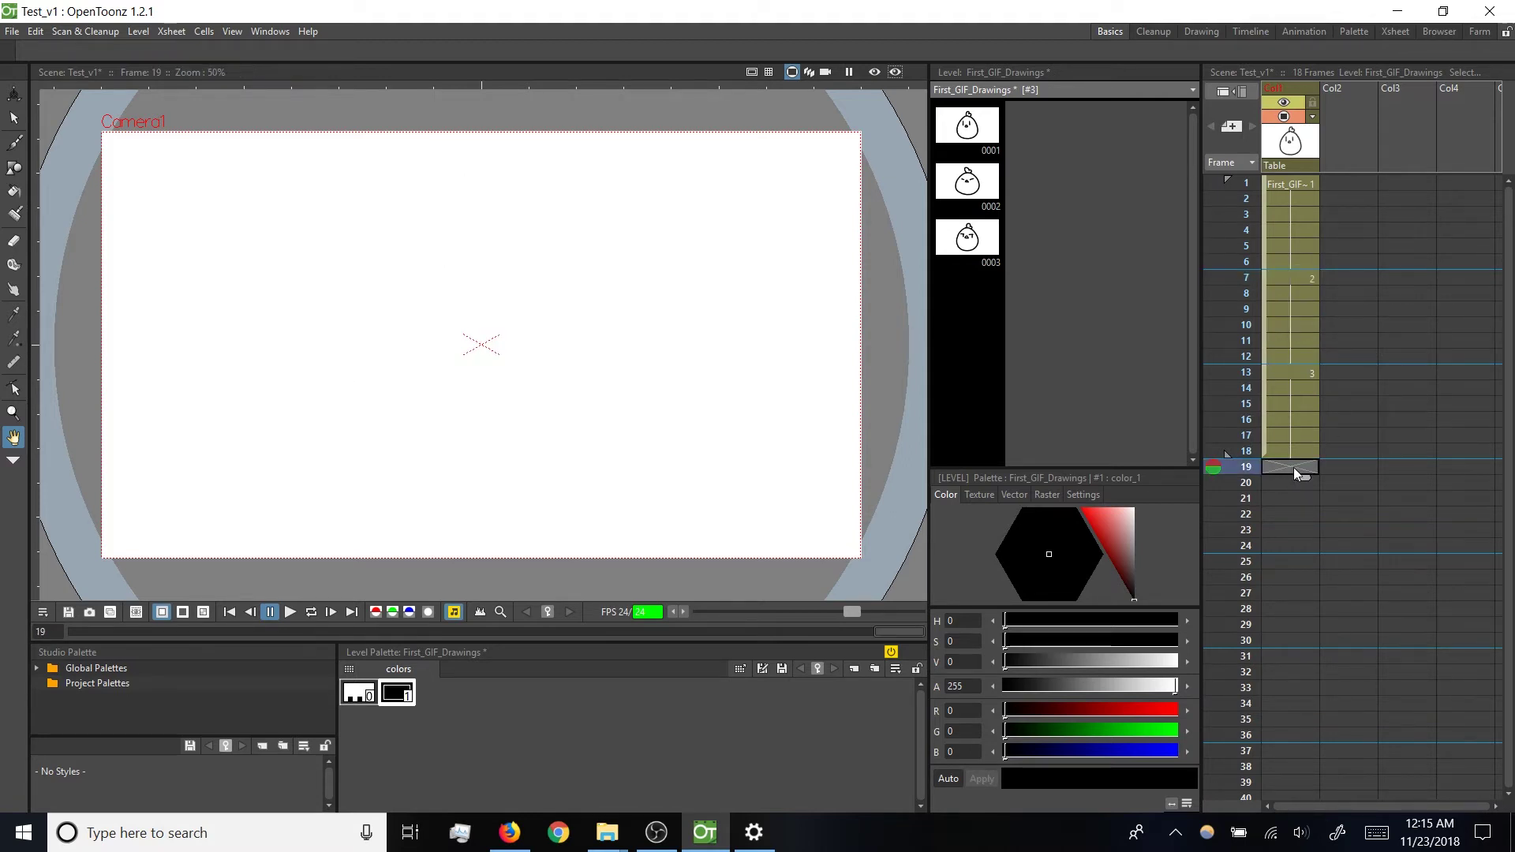
text(2)
key(Return)
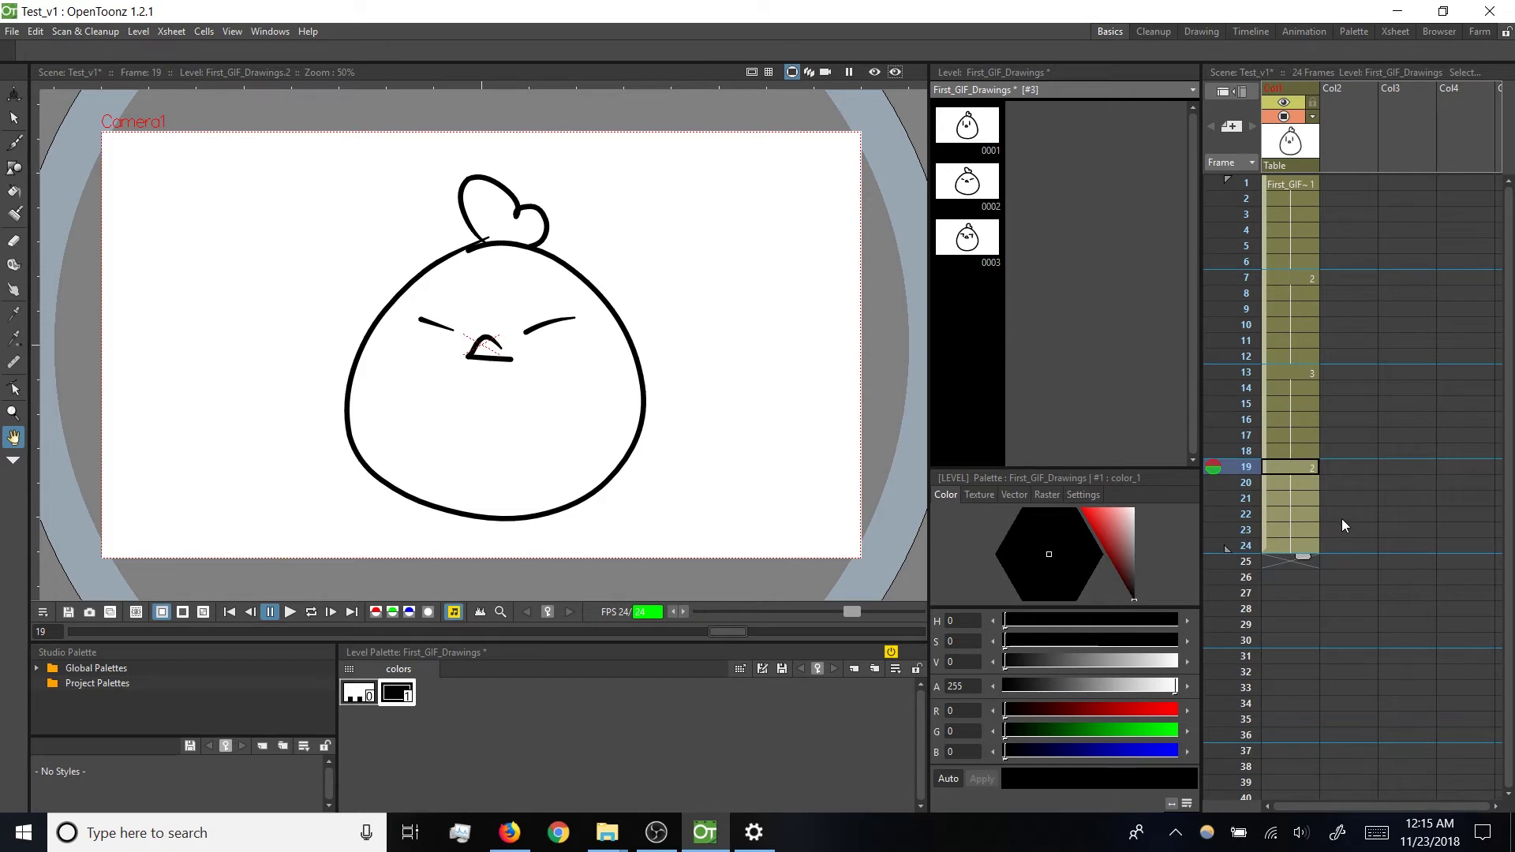
key(l)
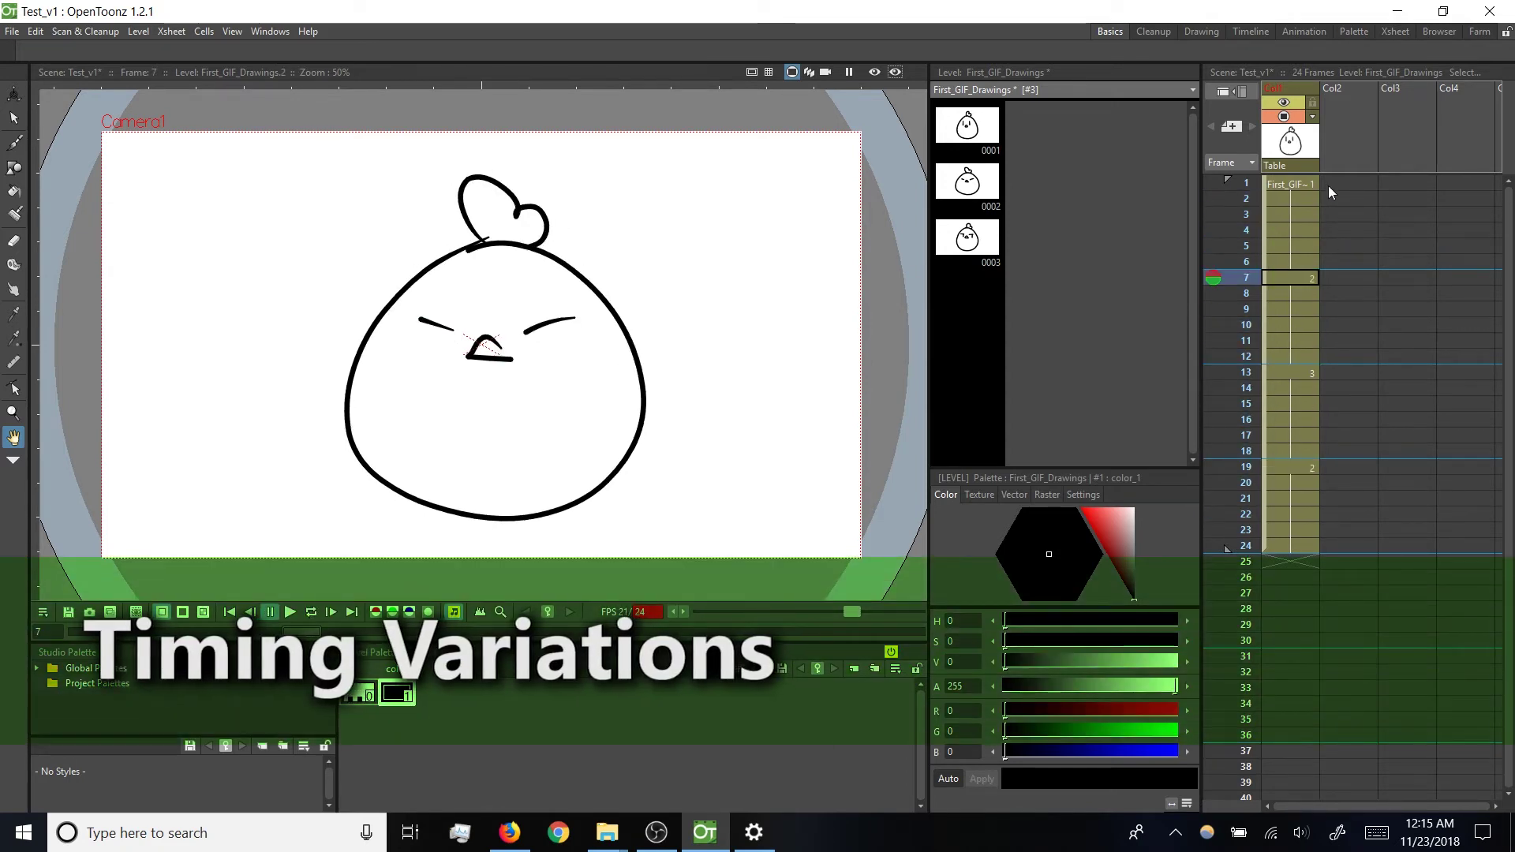
click(1304, 185)
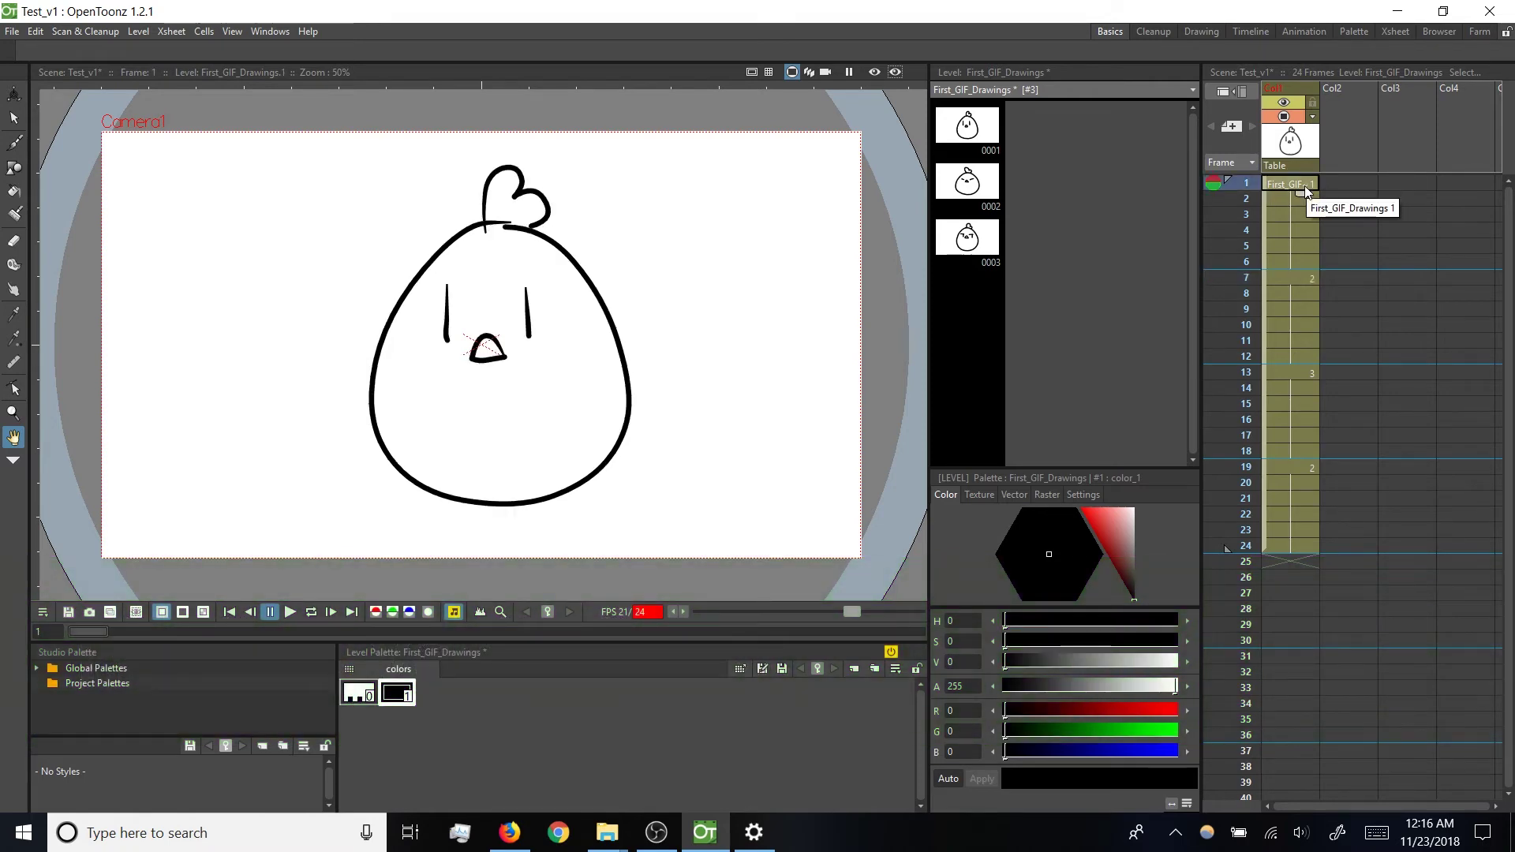
click(1287, 281)
click(1281, 375)
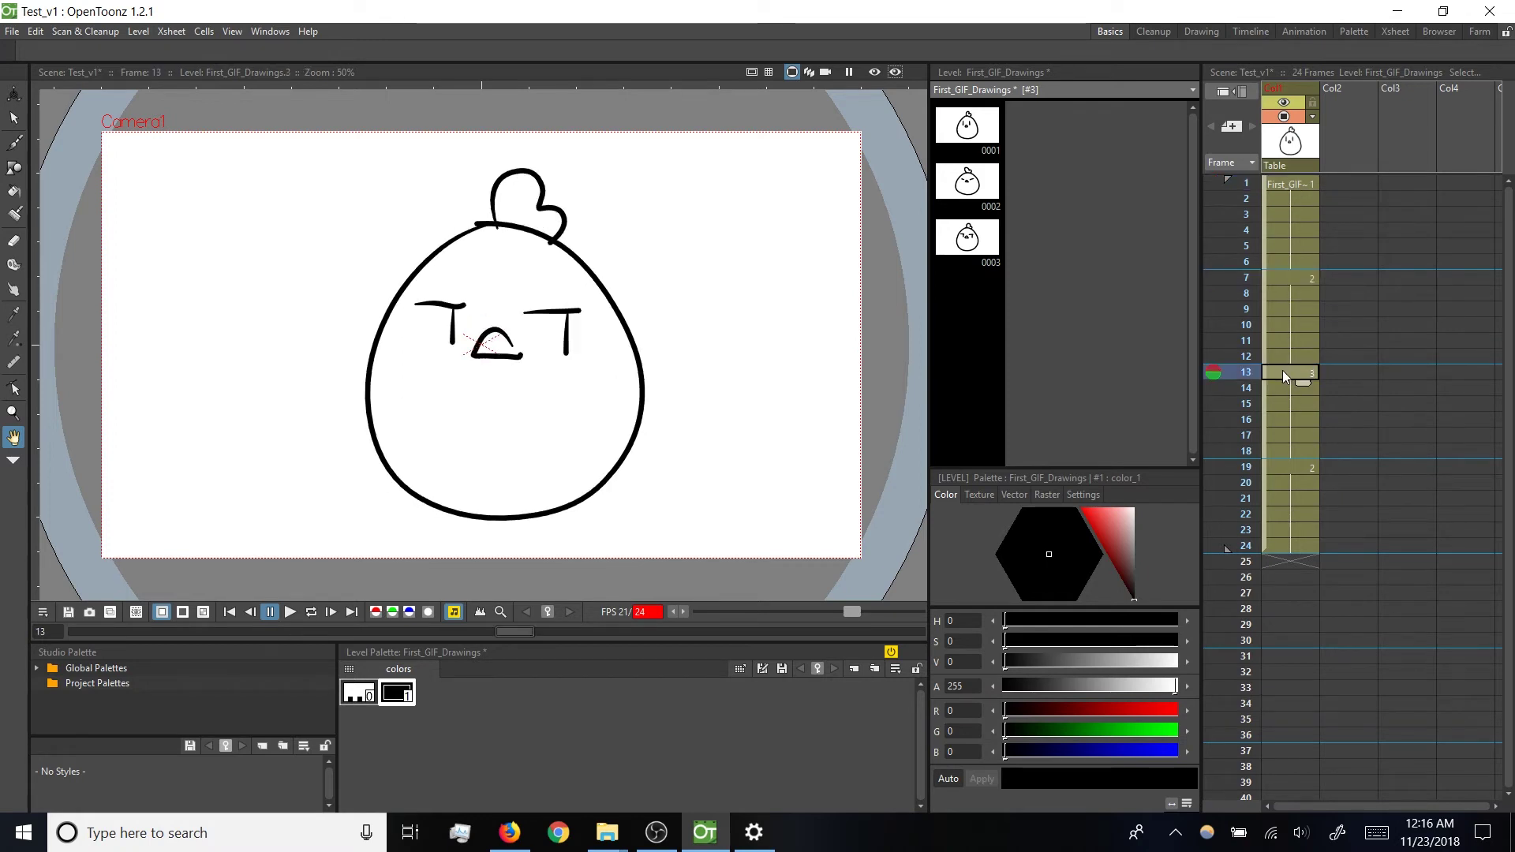
click(1298, 468)
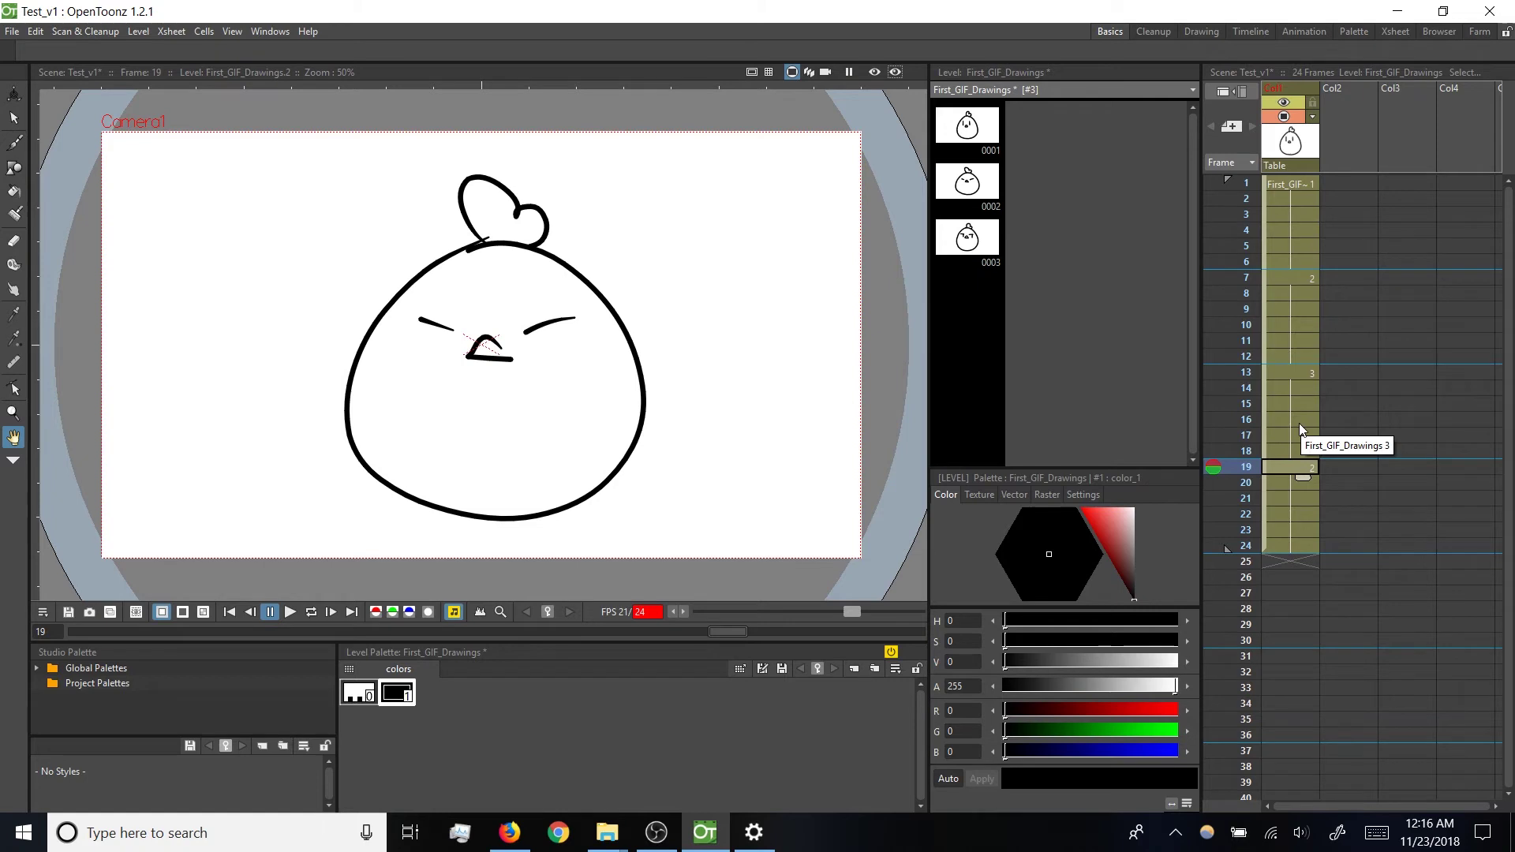
click(1281, 198)
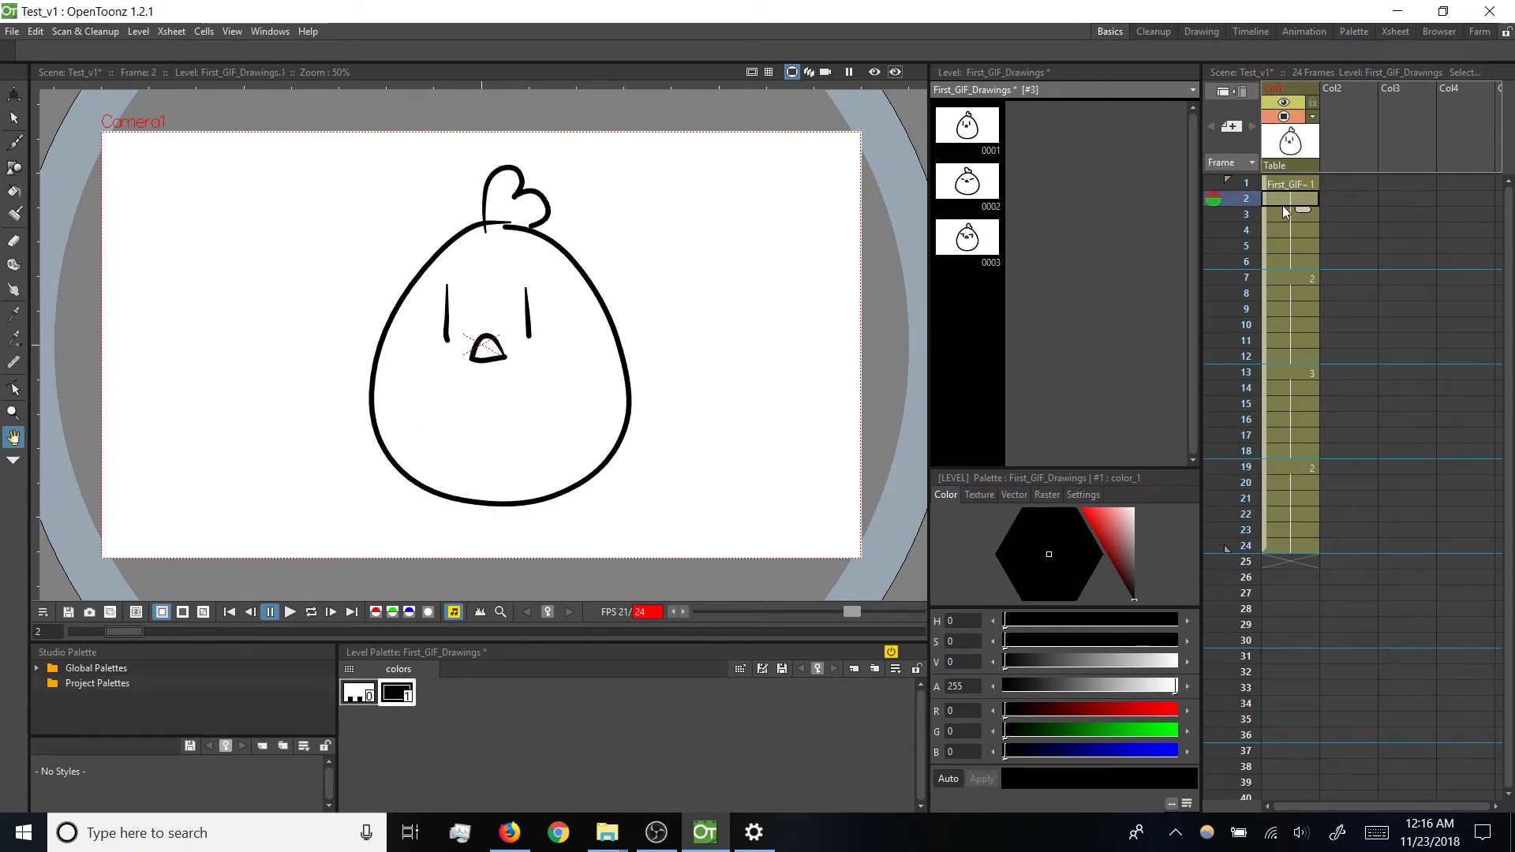
click(1270, 307)
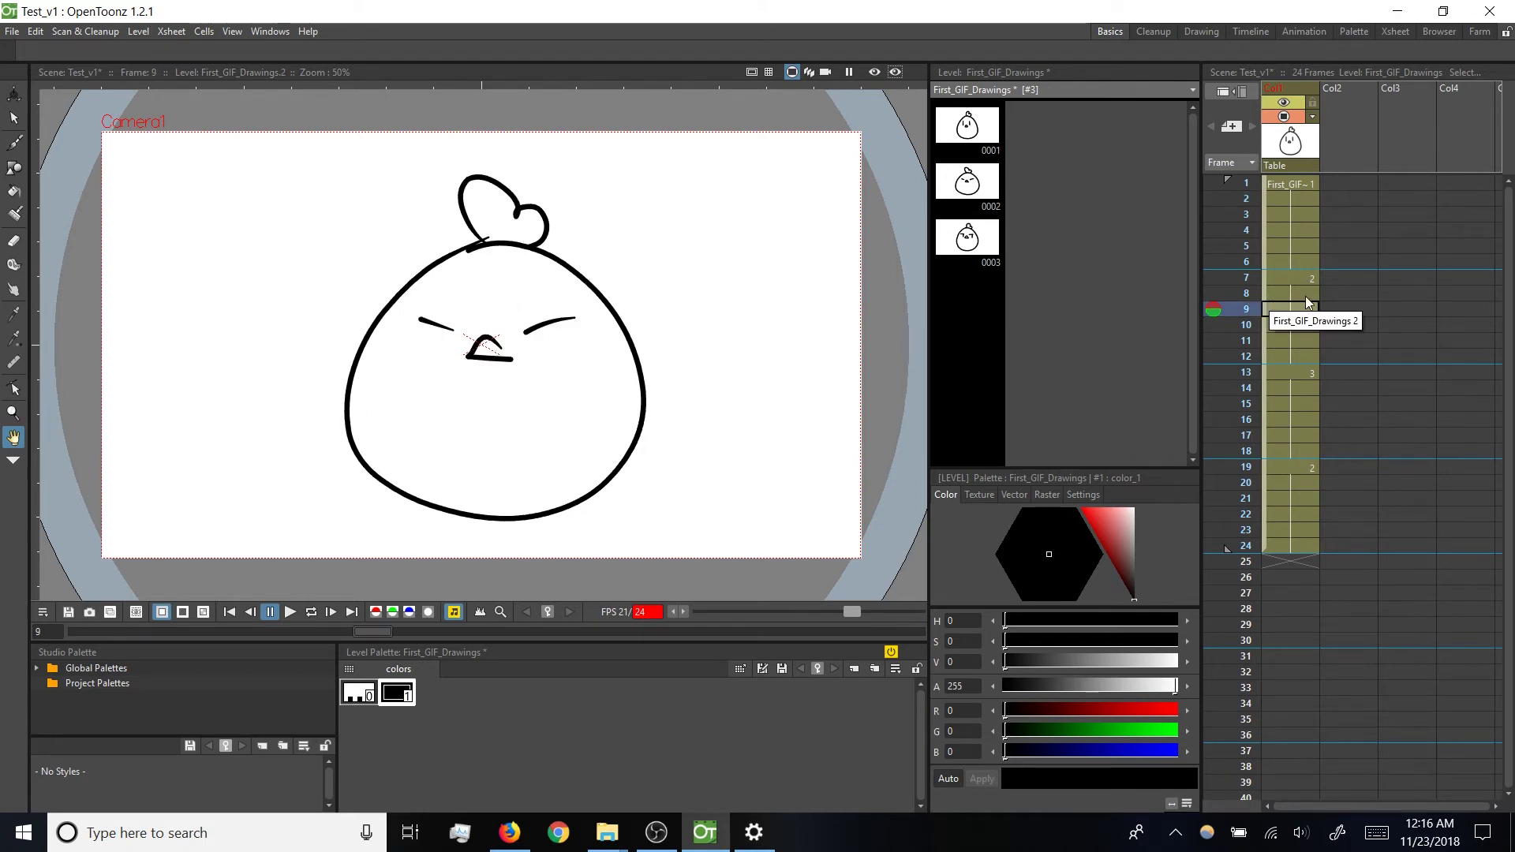
click(1313, 227)
click(1304, 309)
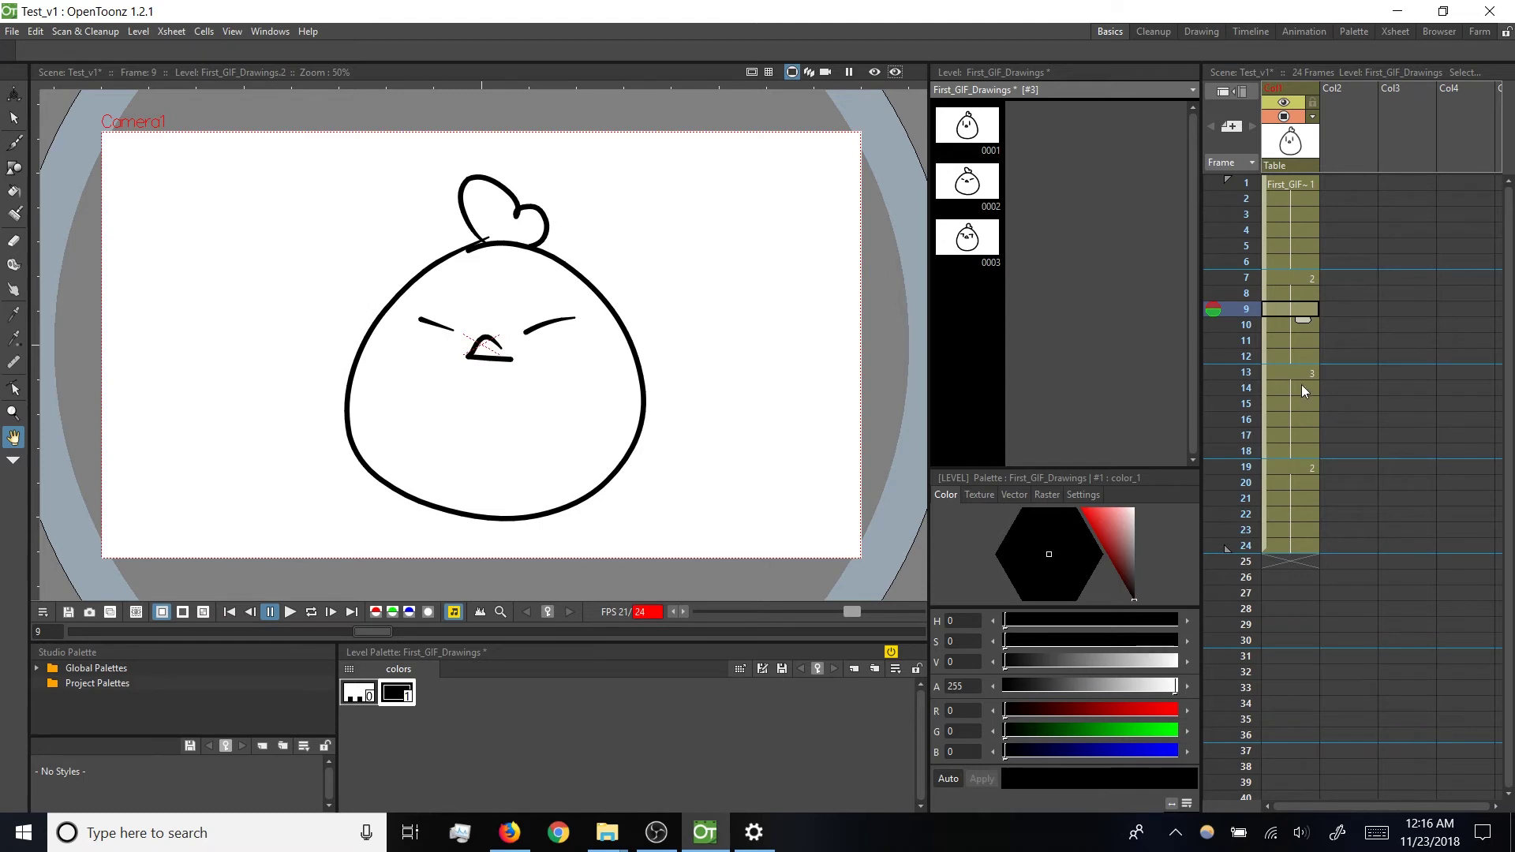
click(1302, 388)
click(1302, 482)
key(Down)
key(Down)
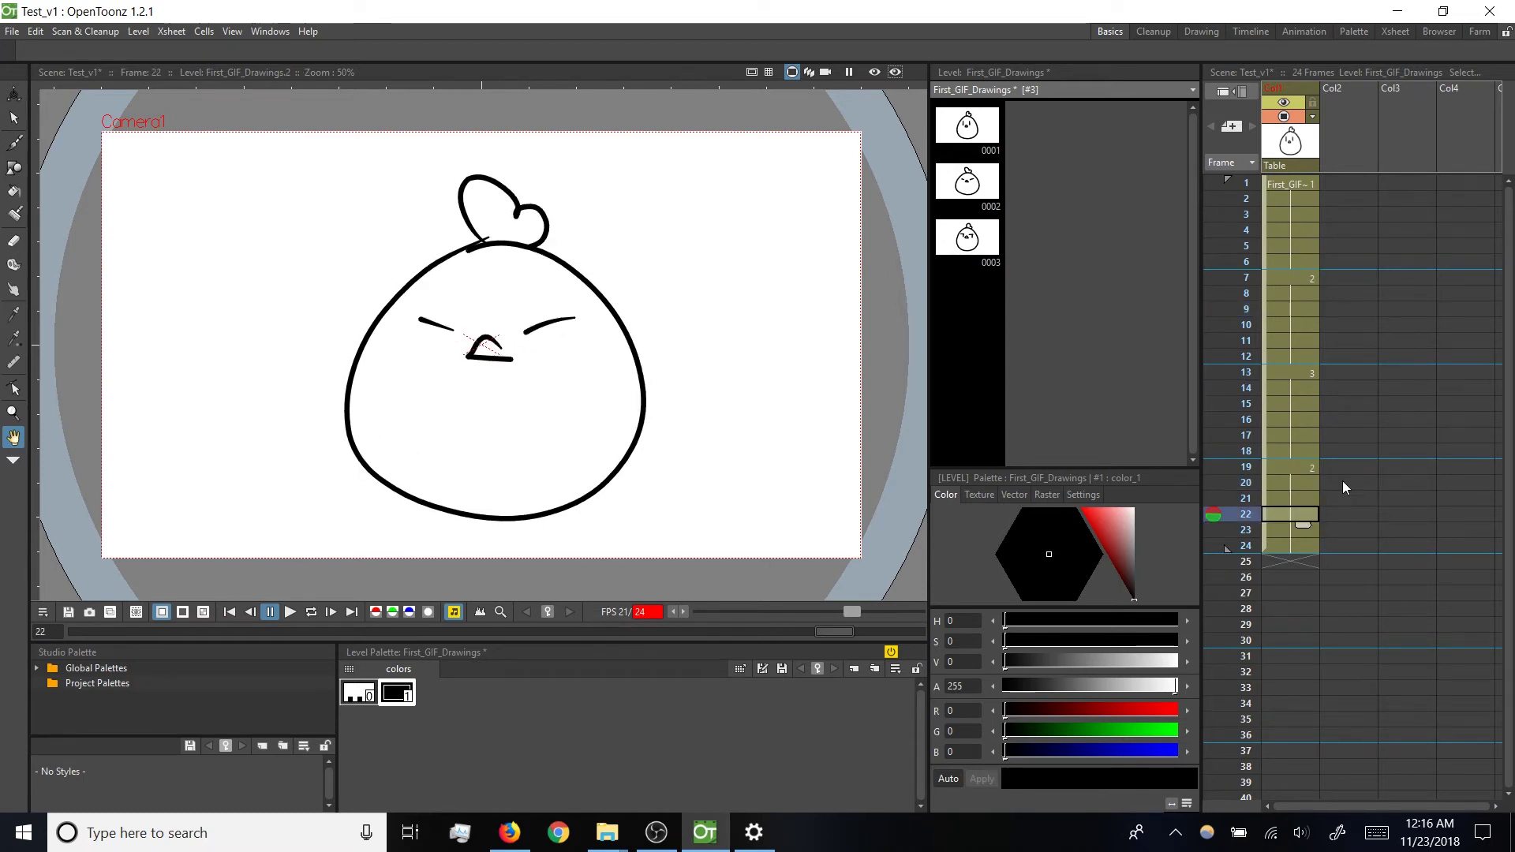
click(1300, 200)
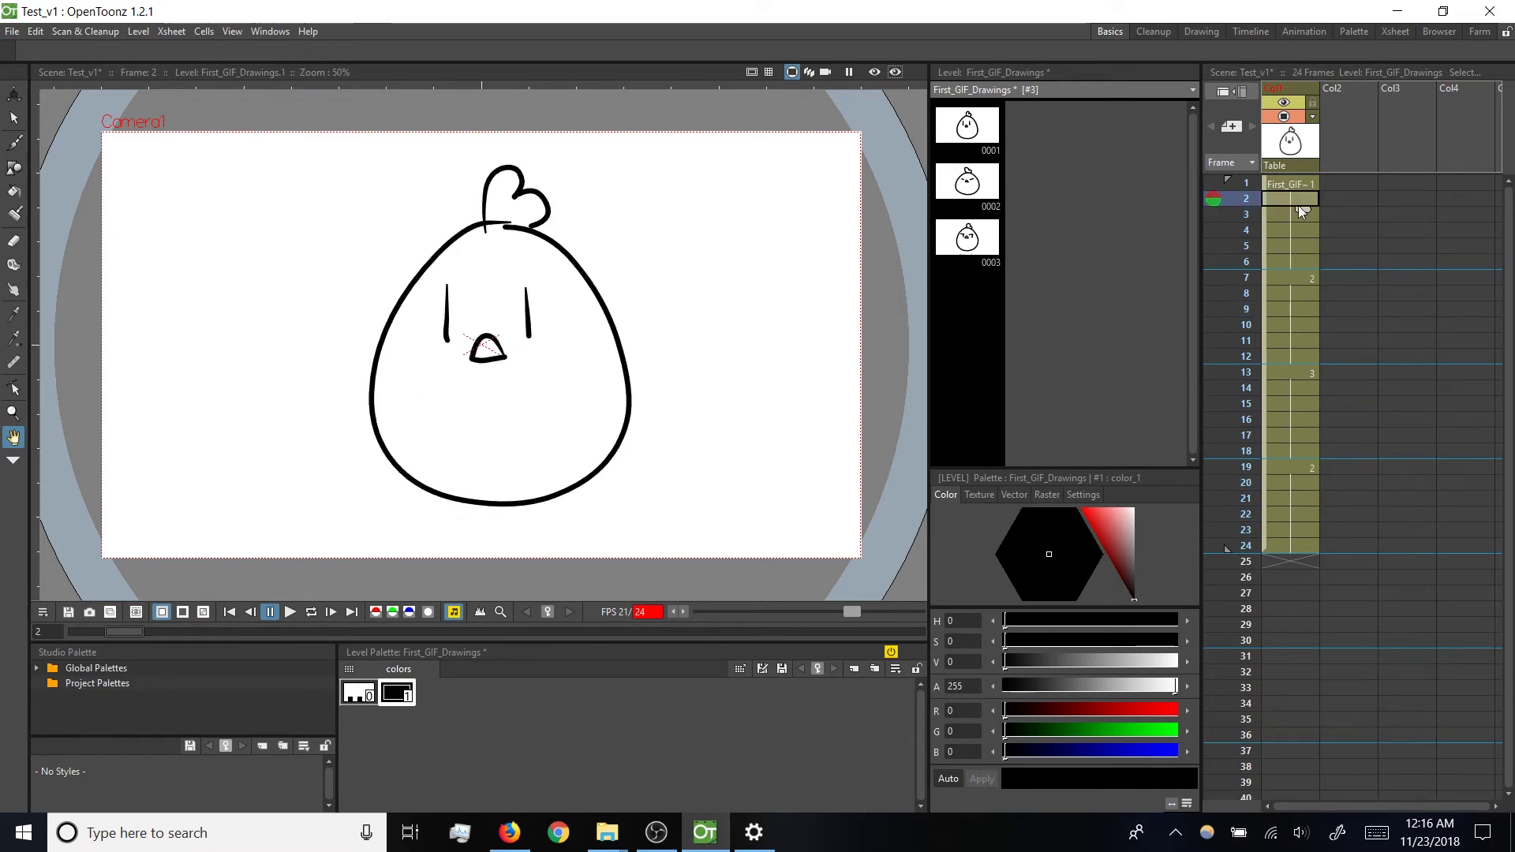
click(1299, 311)
click(1295, 411)
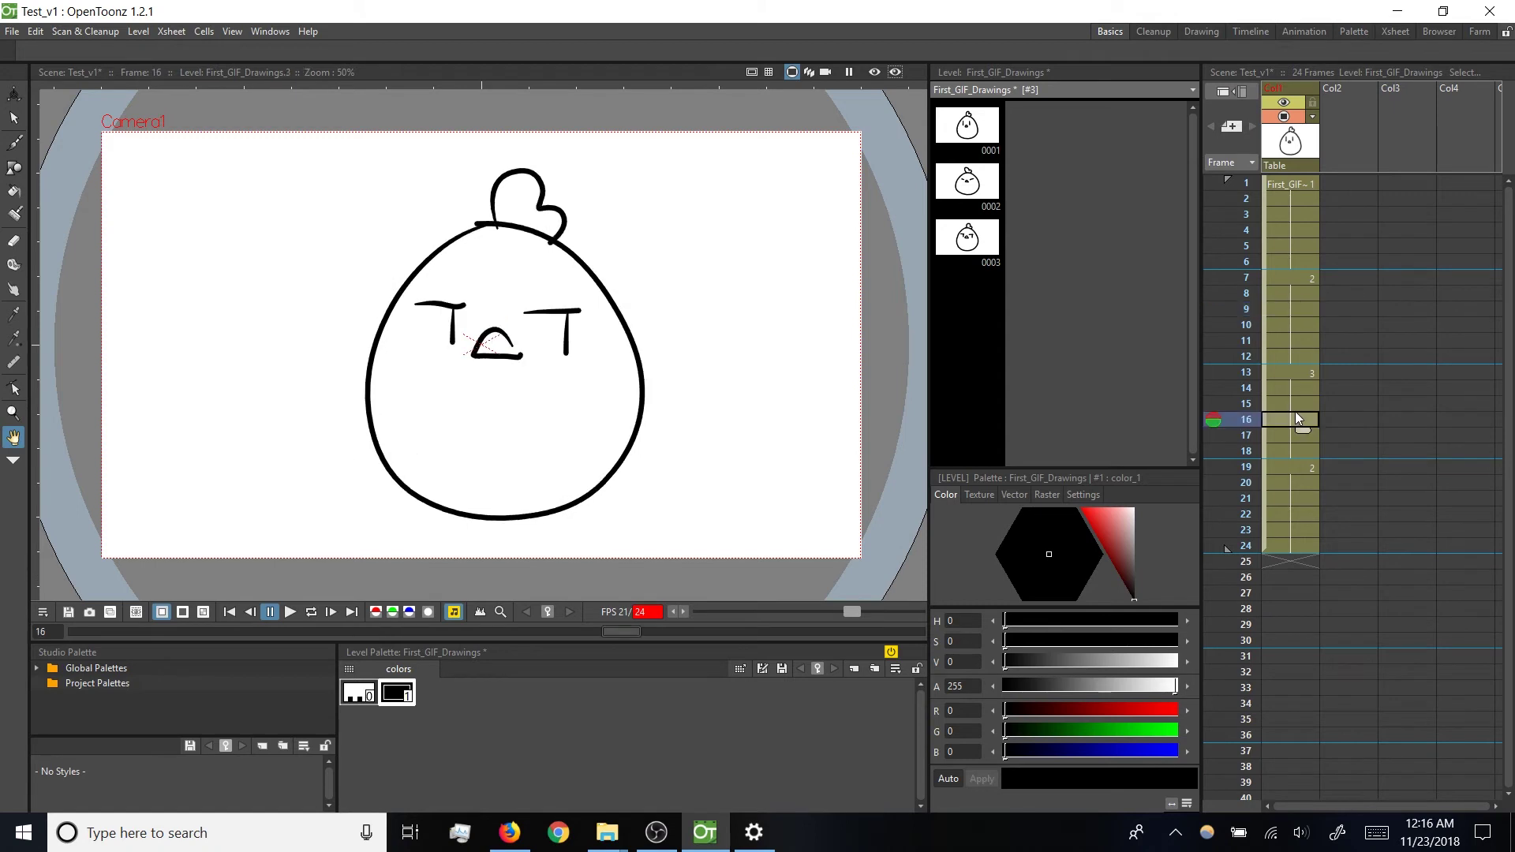
click(1305, 502)
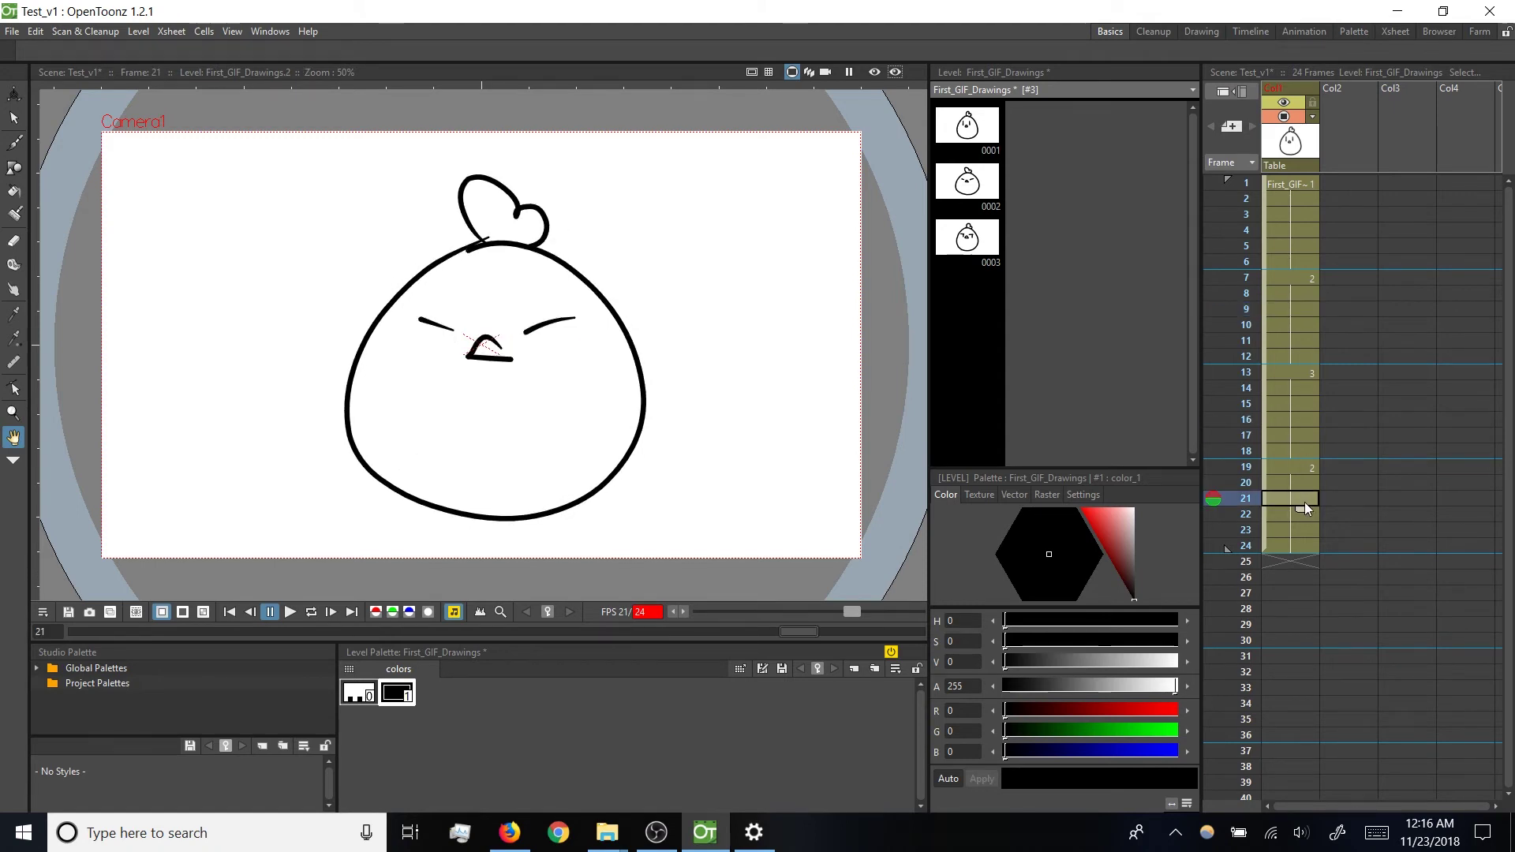
click(1299, 278)
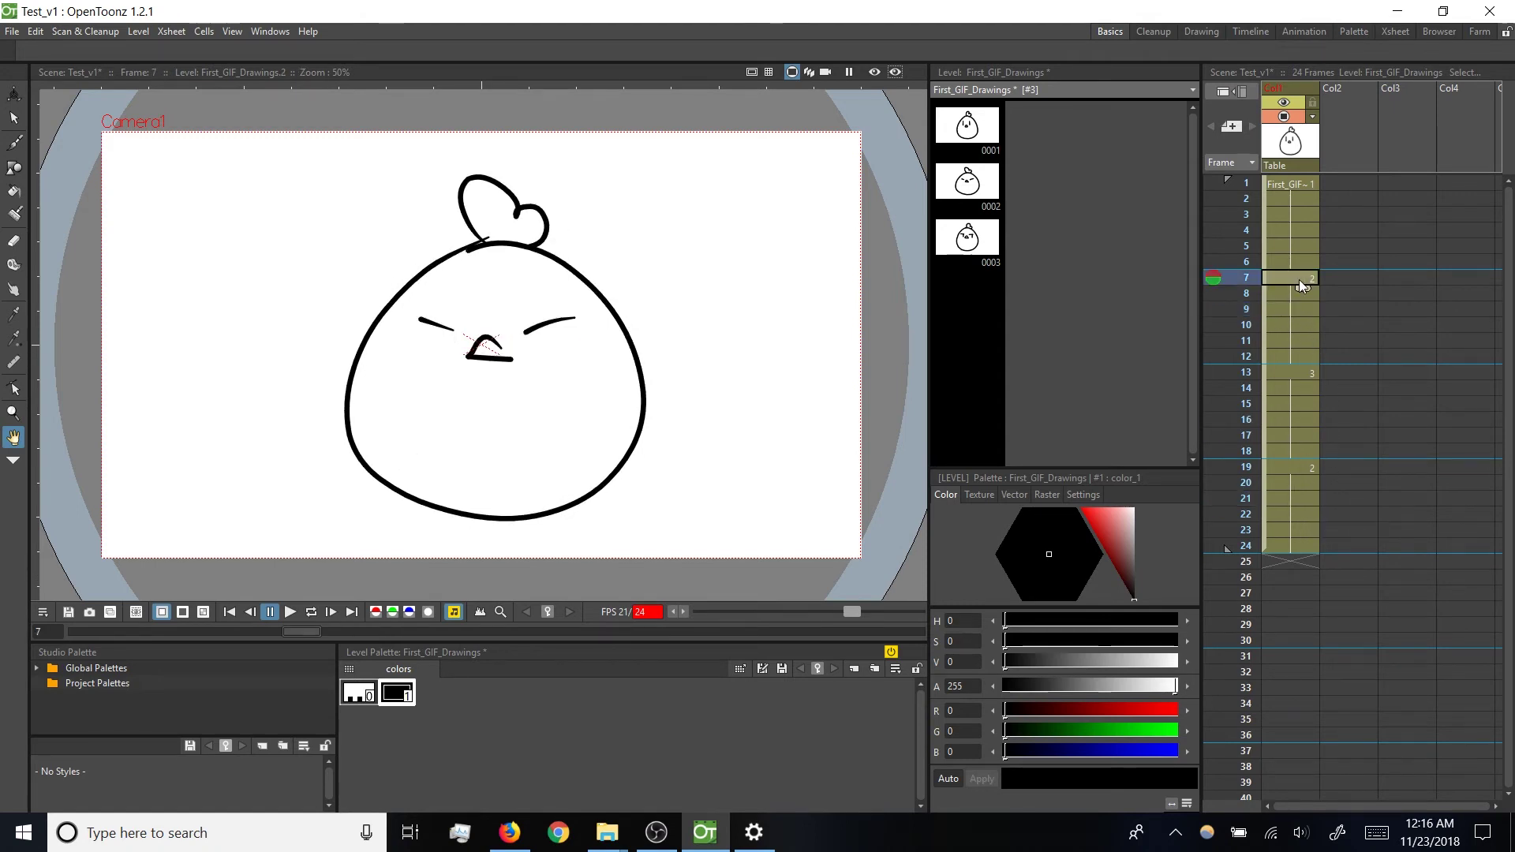
mouse_move(1289, 296)
mouse_down()
mouse_move(1301, 306)
mouse_move(1288, 310)
mouse_move(1287, 279)
mouse_up()
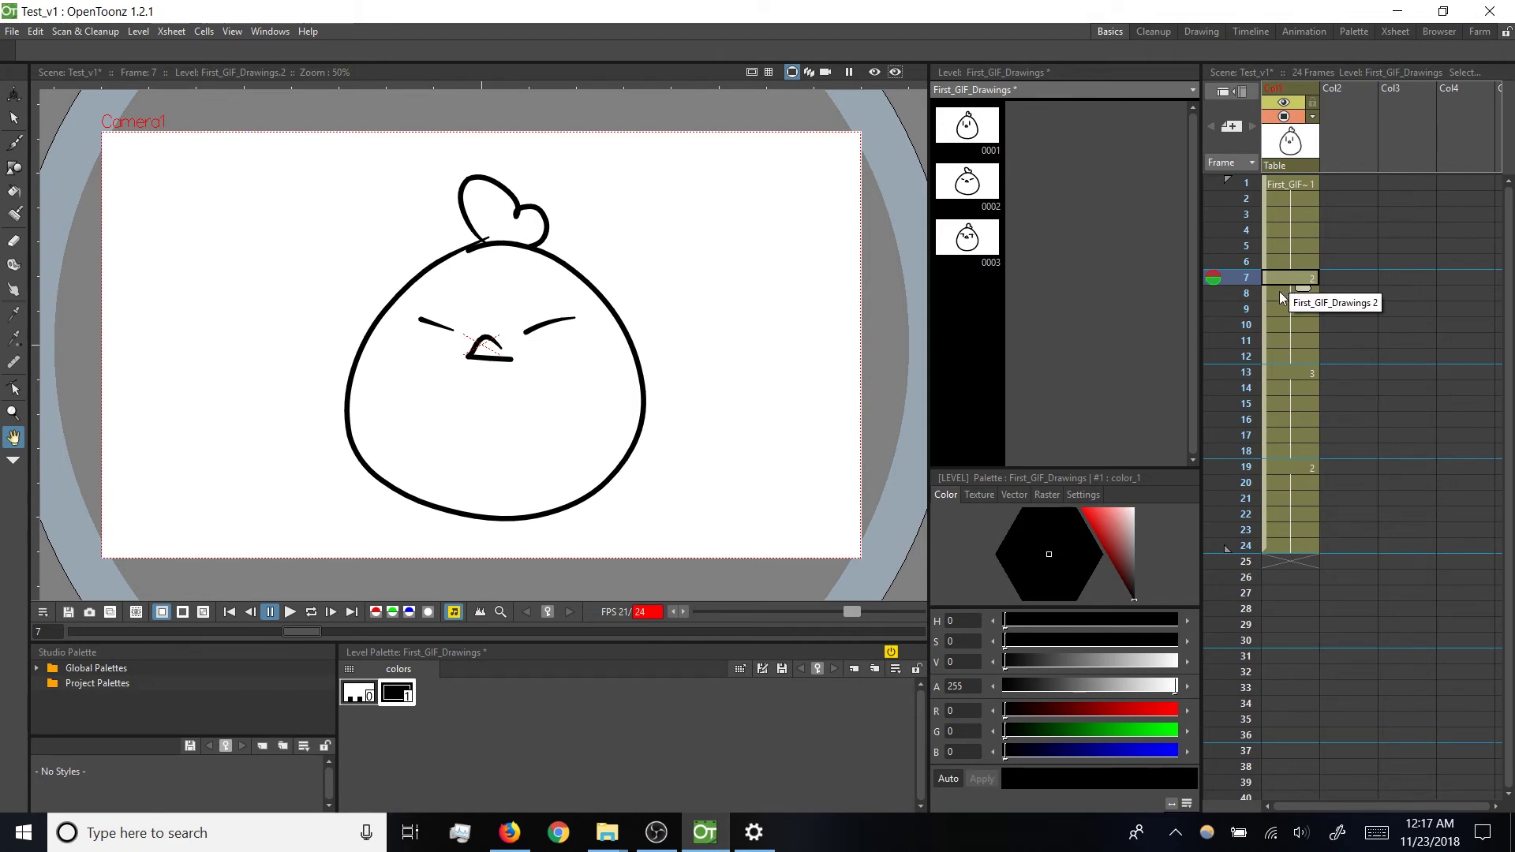
Step: Clear the Col1 cells at frames 7 and 8, leaving empty frames before drawing 2
drag(1282, 288, 1280, 297)
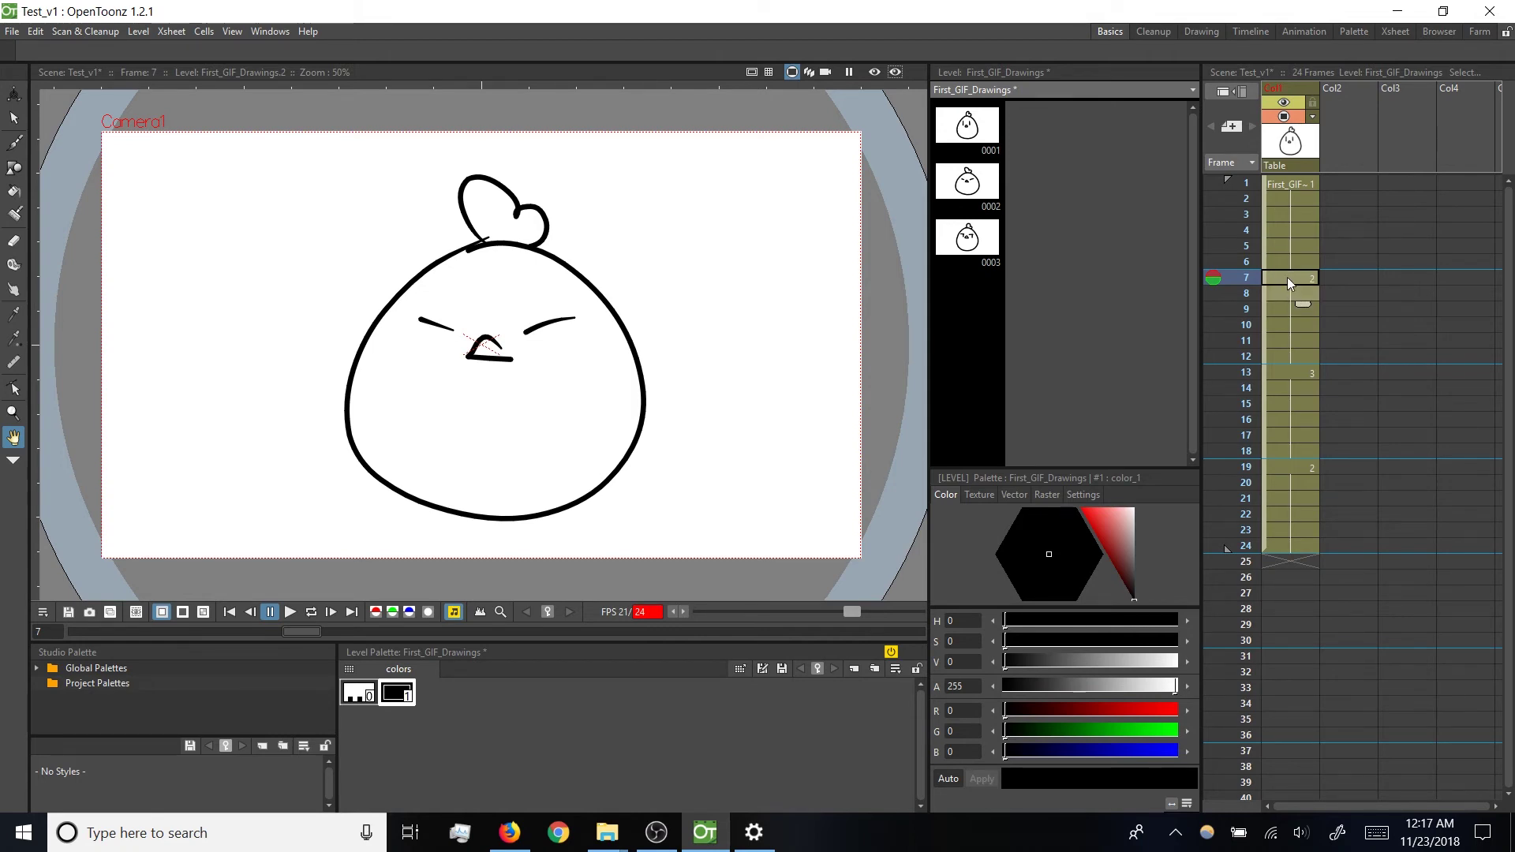
key(Delete)
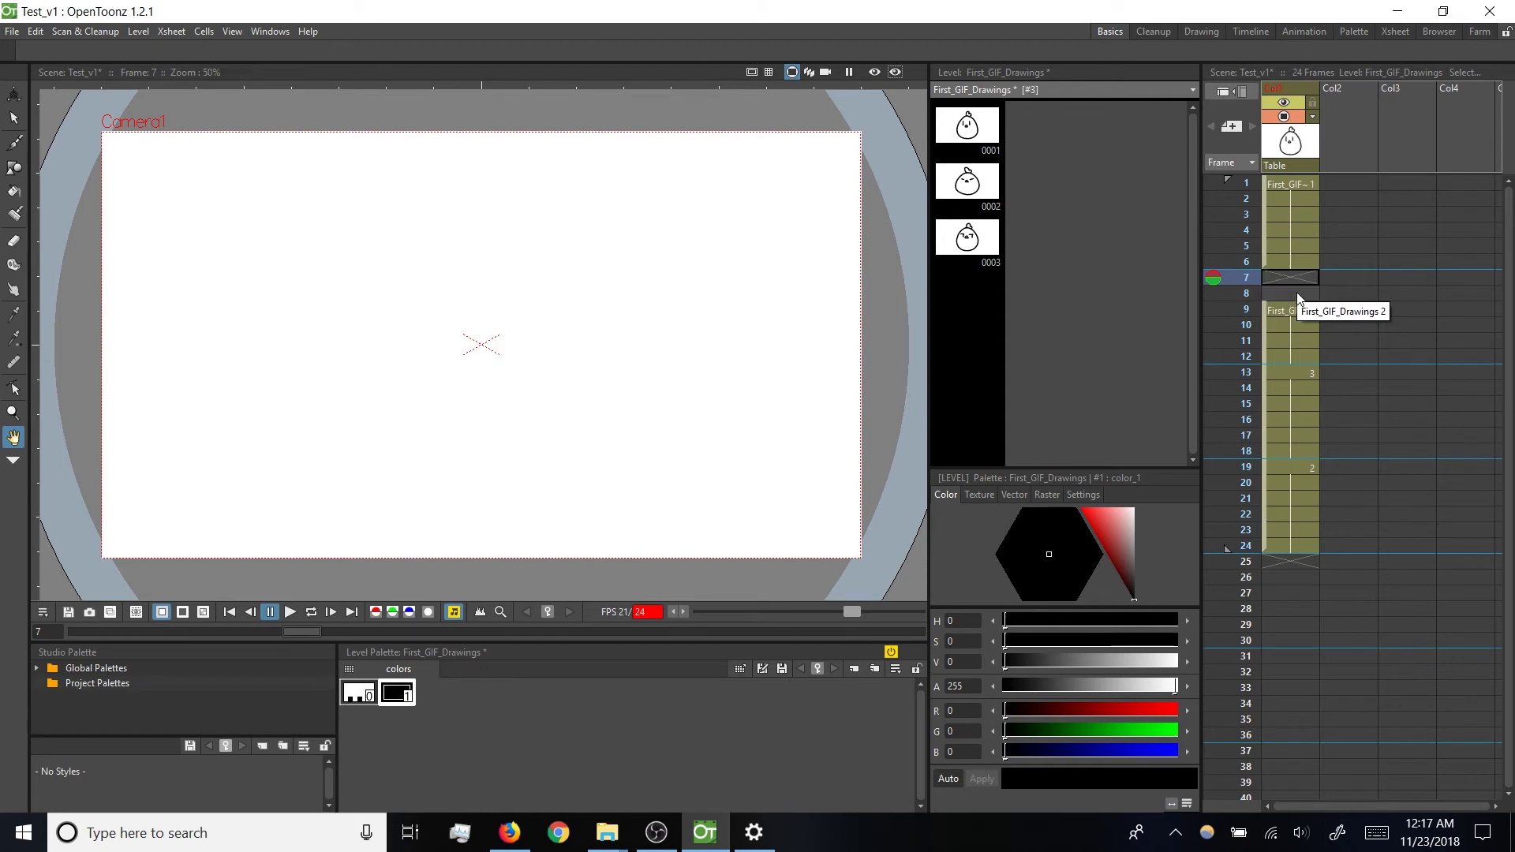
click(1293, 263)
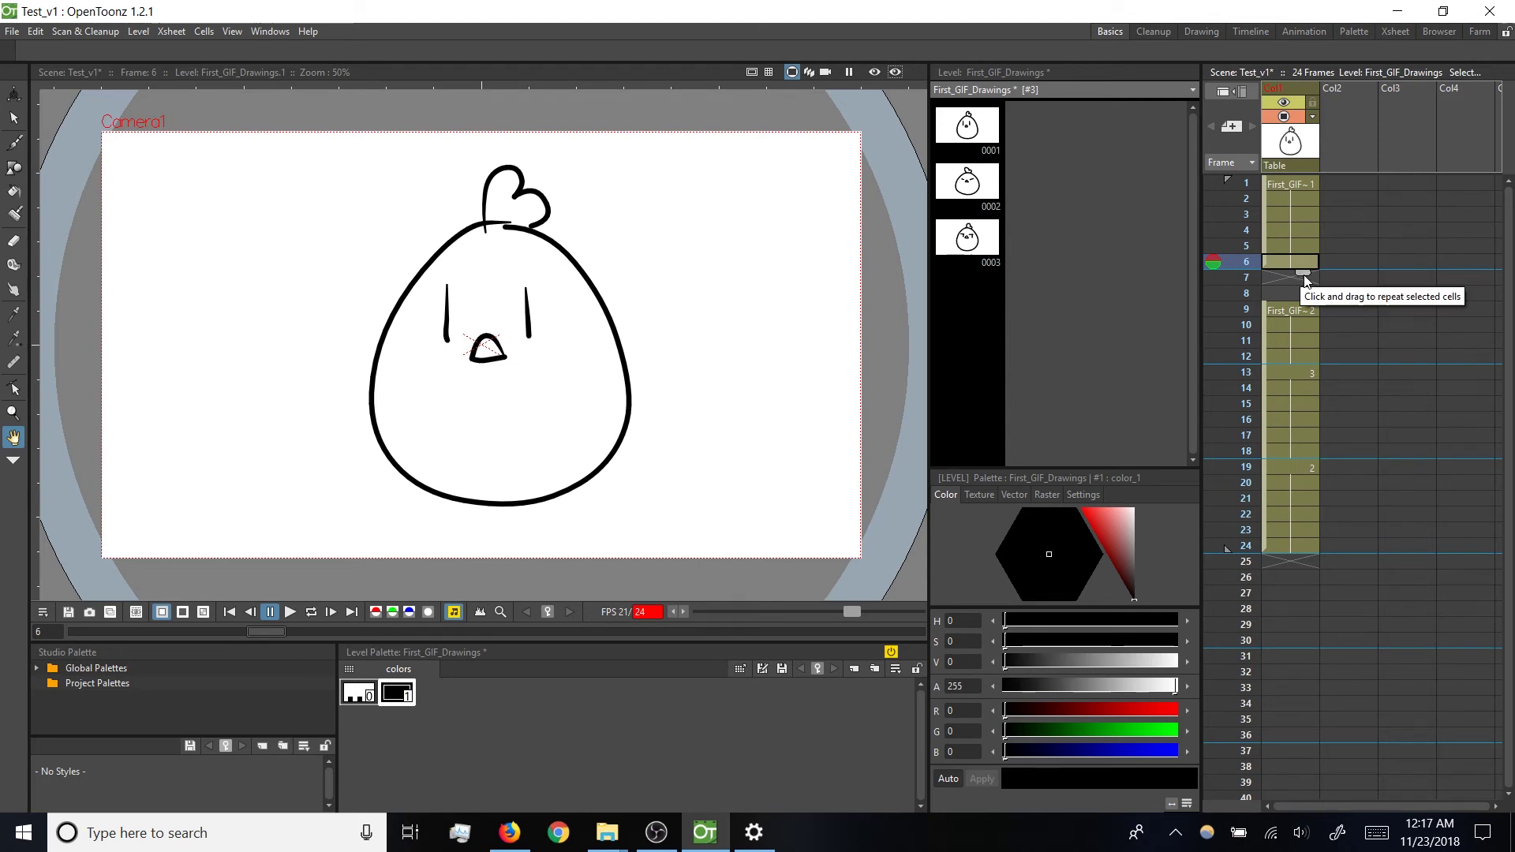
mouse_move(1304, 275)
mouse_down()
mouse_move(1308, 356)
mouse_move(1308, 286)
mouse_up()
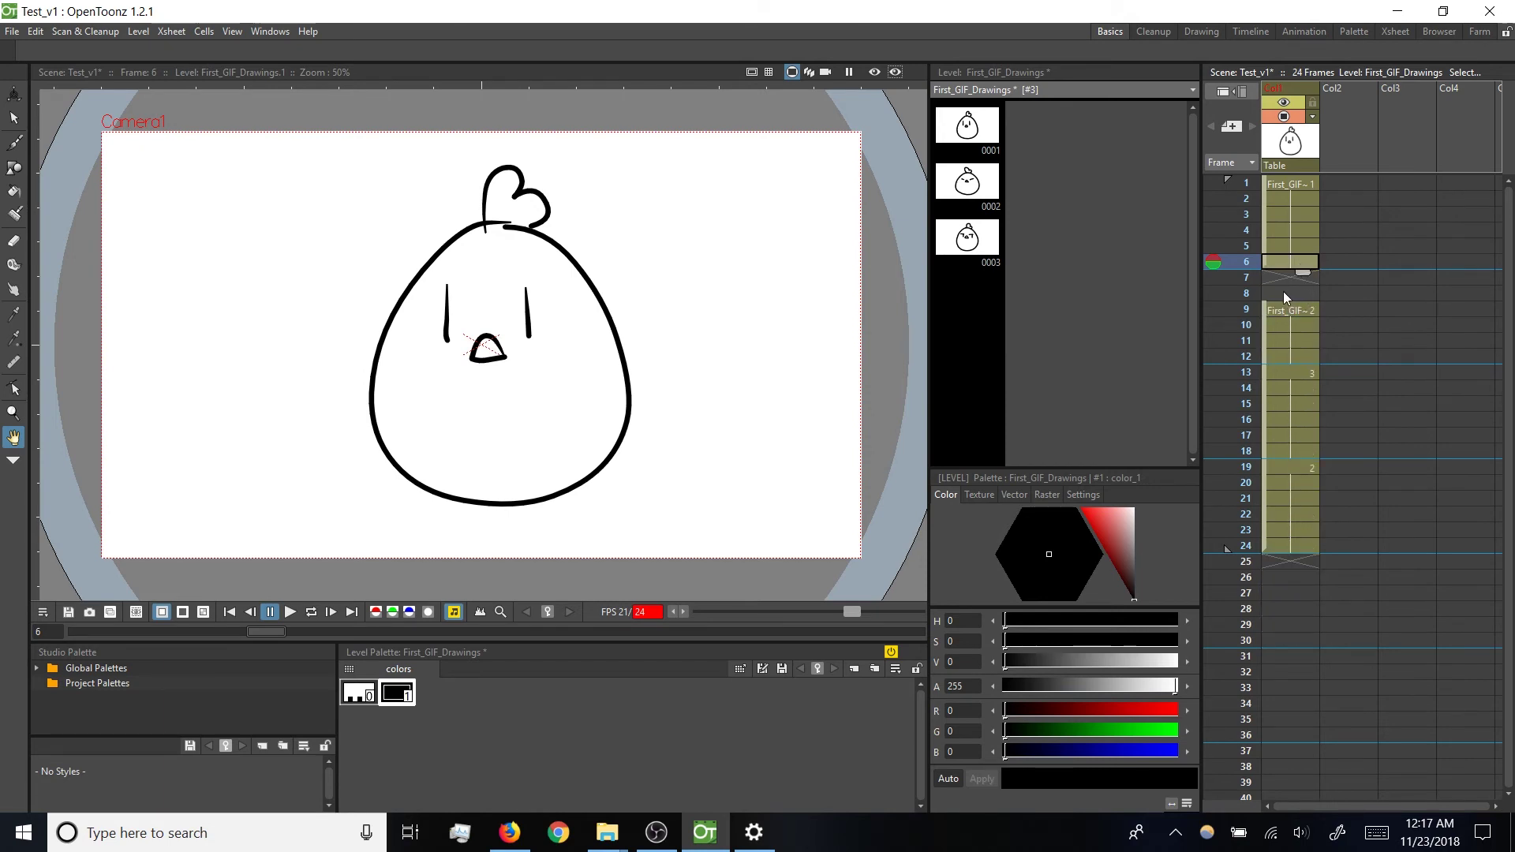
click(1284, 292)
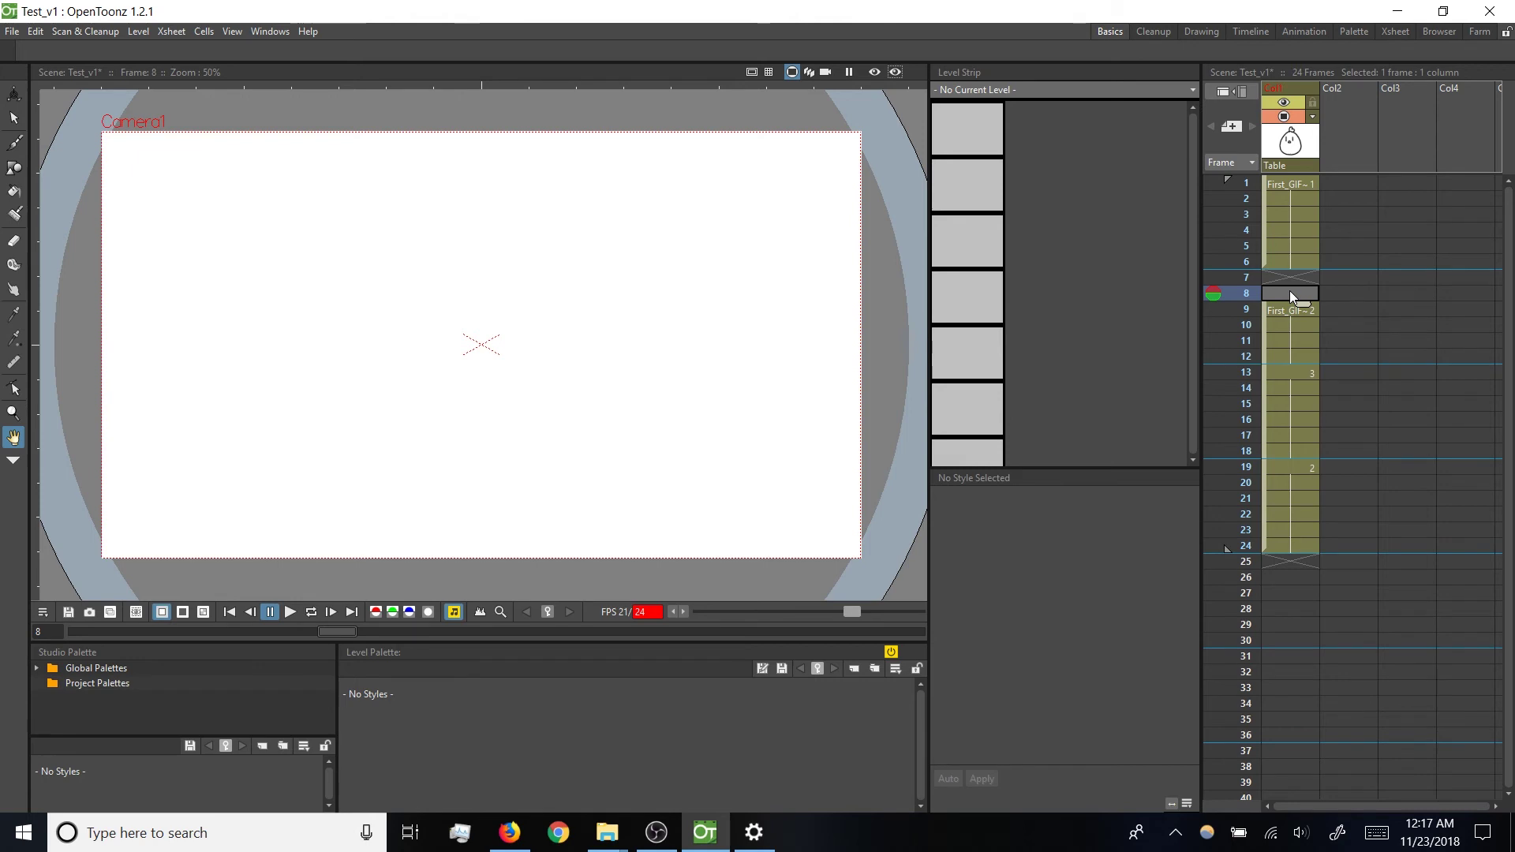
Step: Fill empty frames 7–8 with drawing 1, then clear frames 19–20 and fill them with drawing 3
right_click(1291, 297)
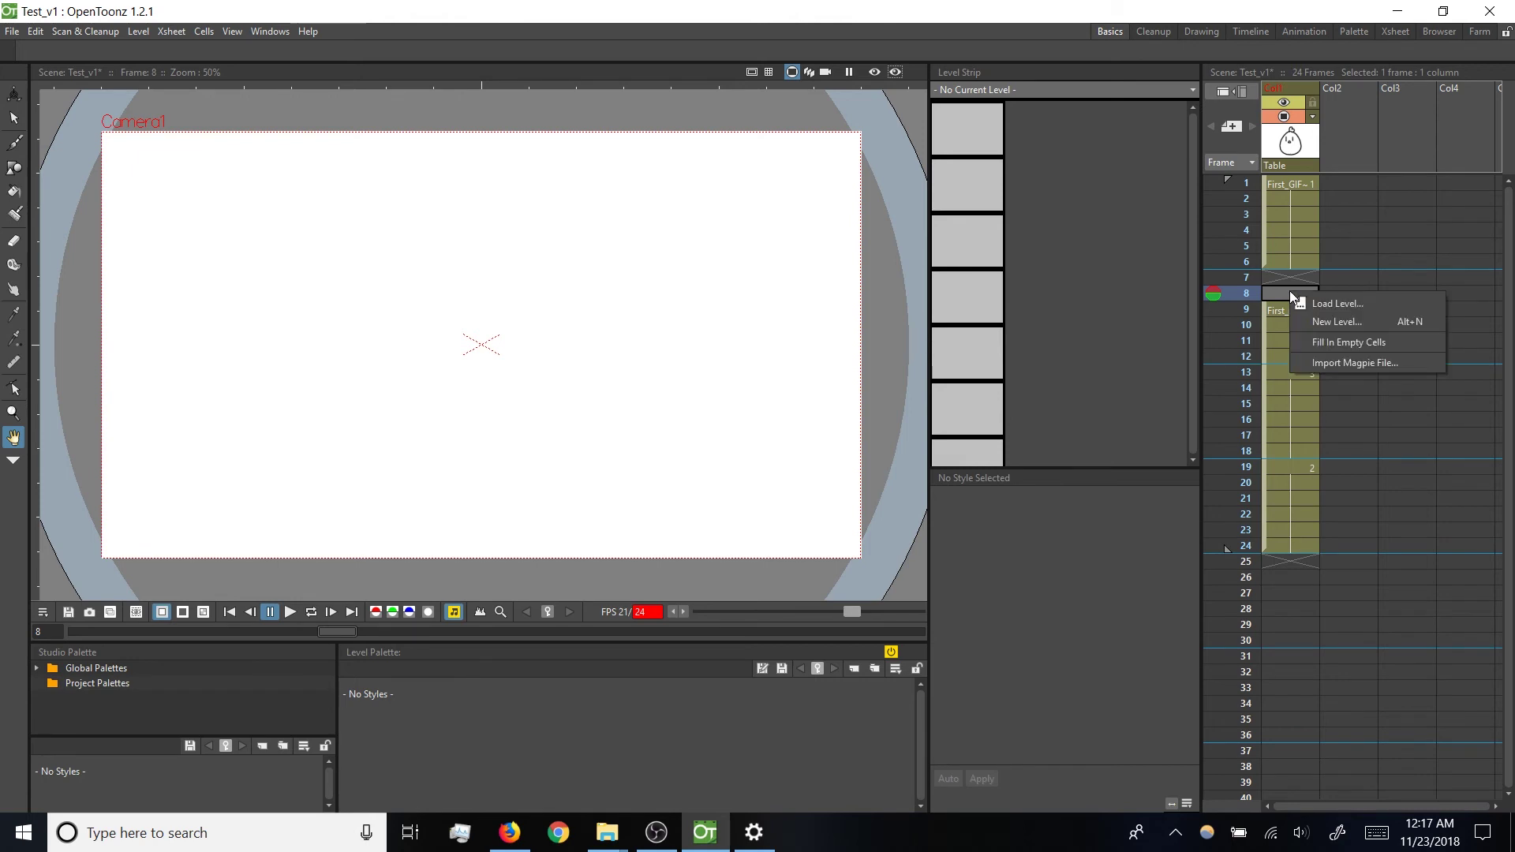
click(1318, 343)
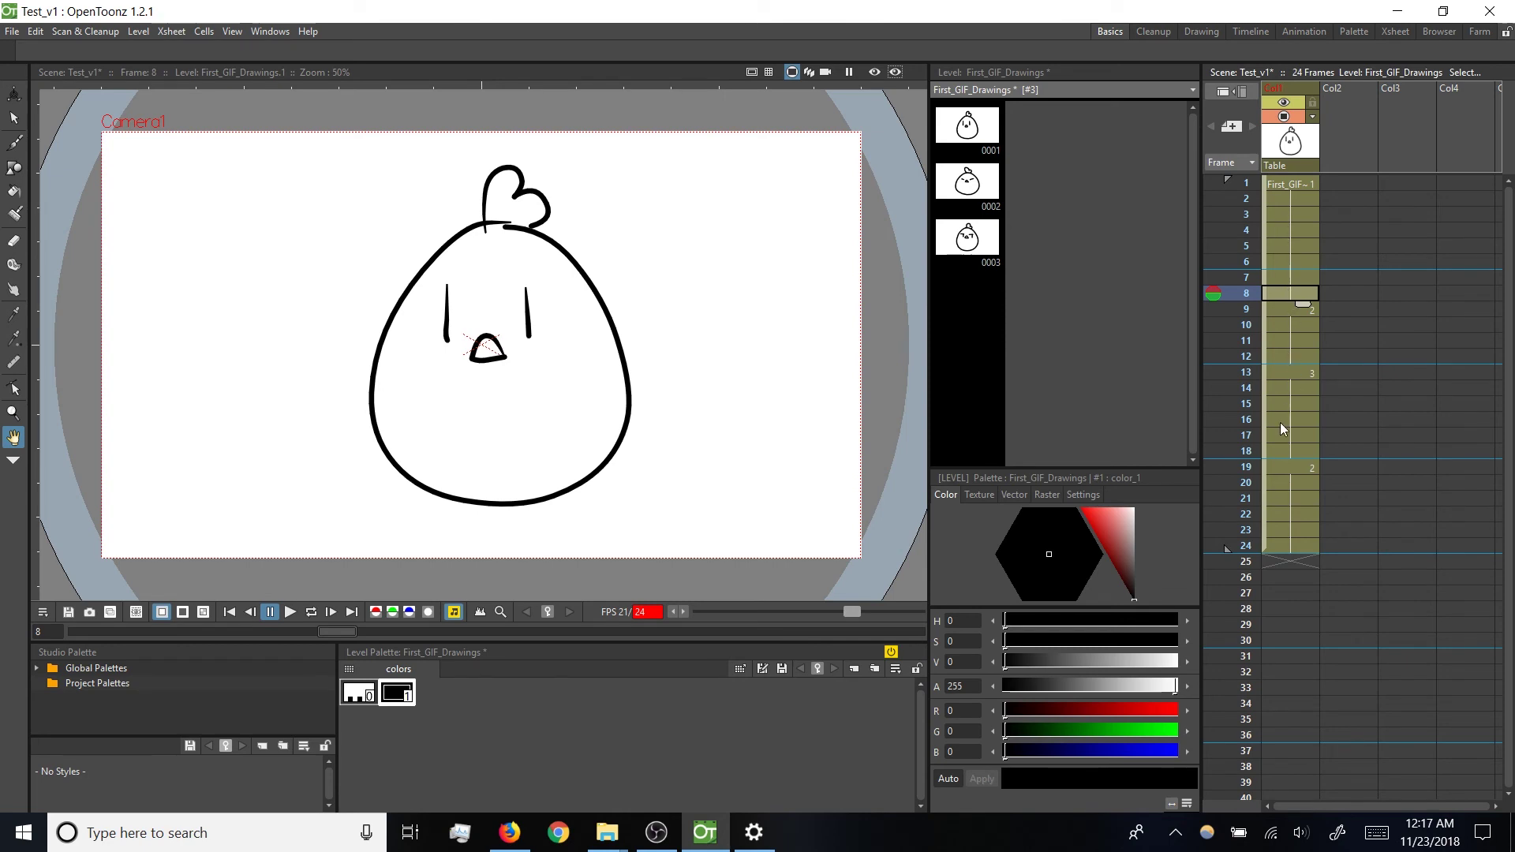
click(1284, 466)
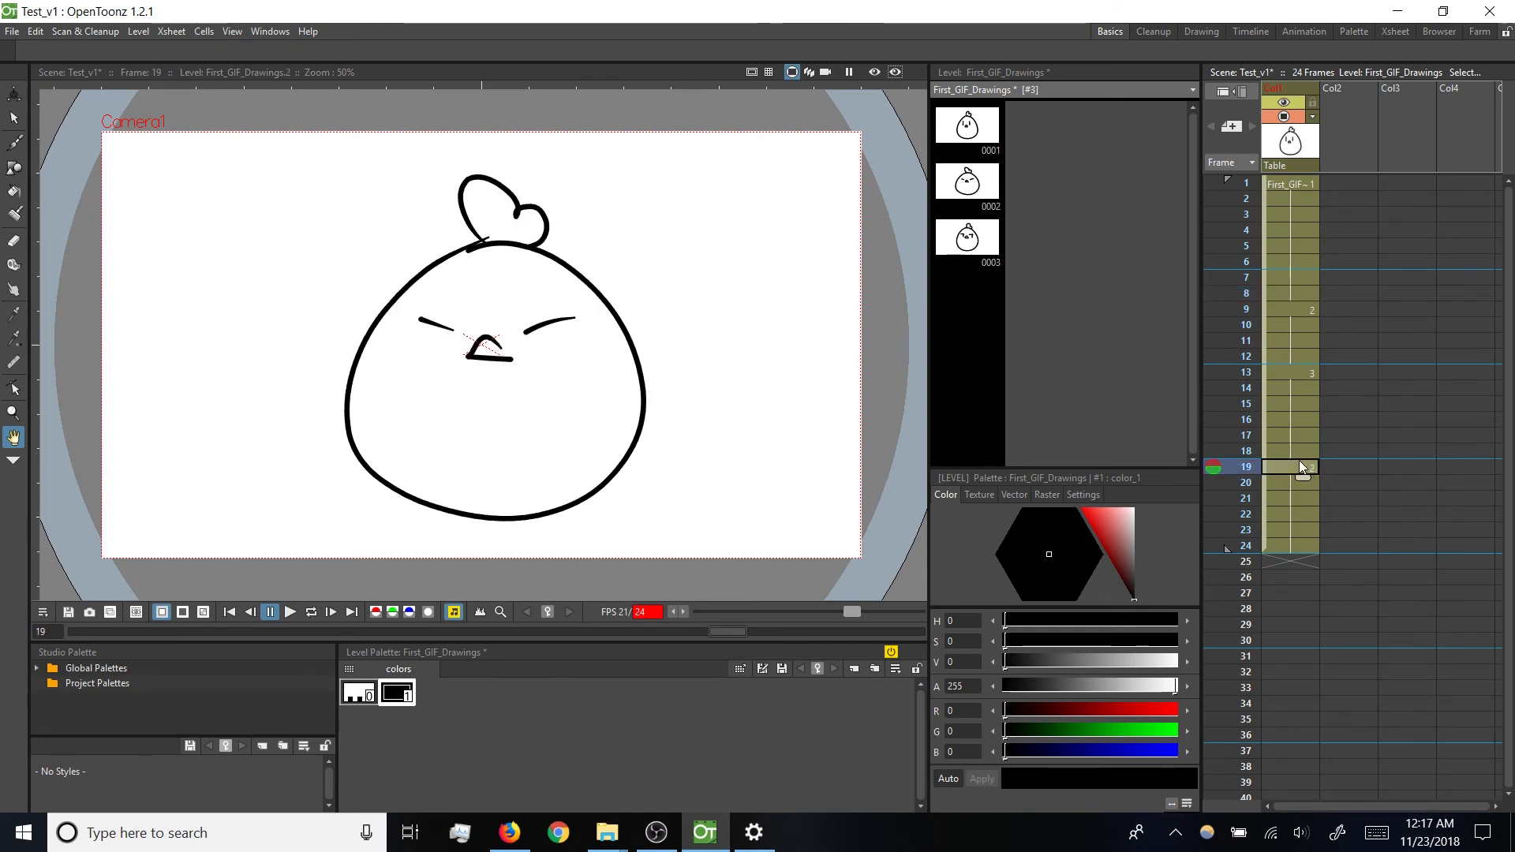
drag(1282, 483, 1283, 486)
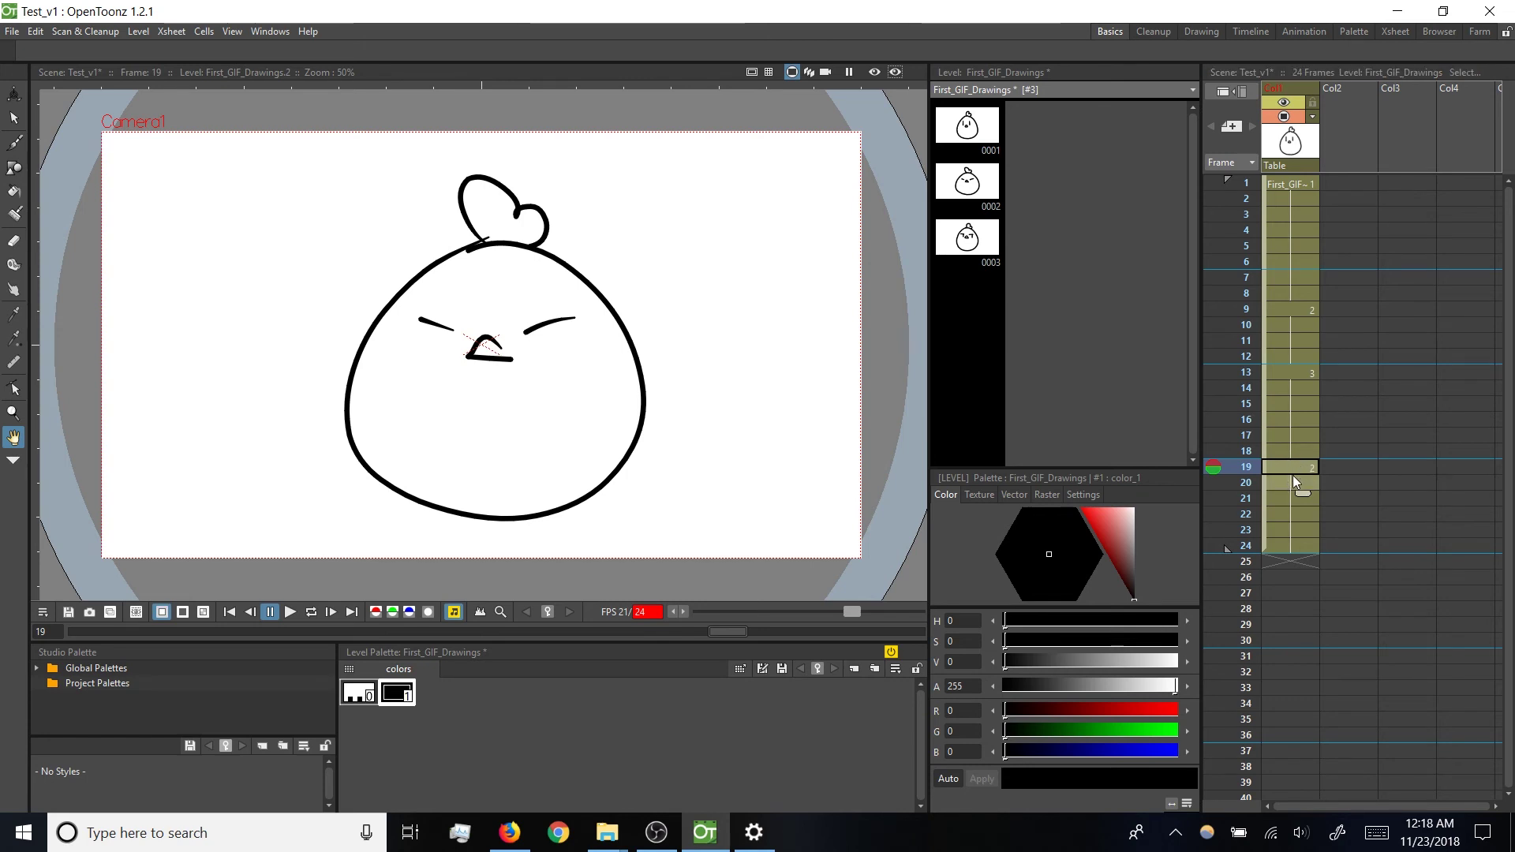
key(Delete)
click(1285, 483)
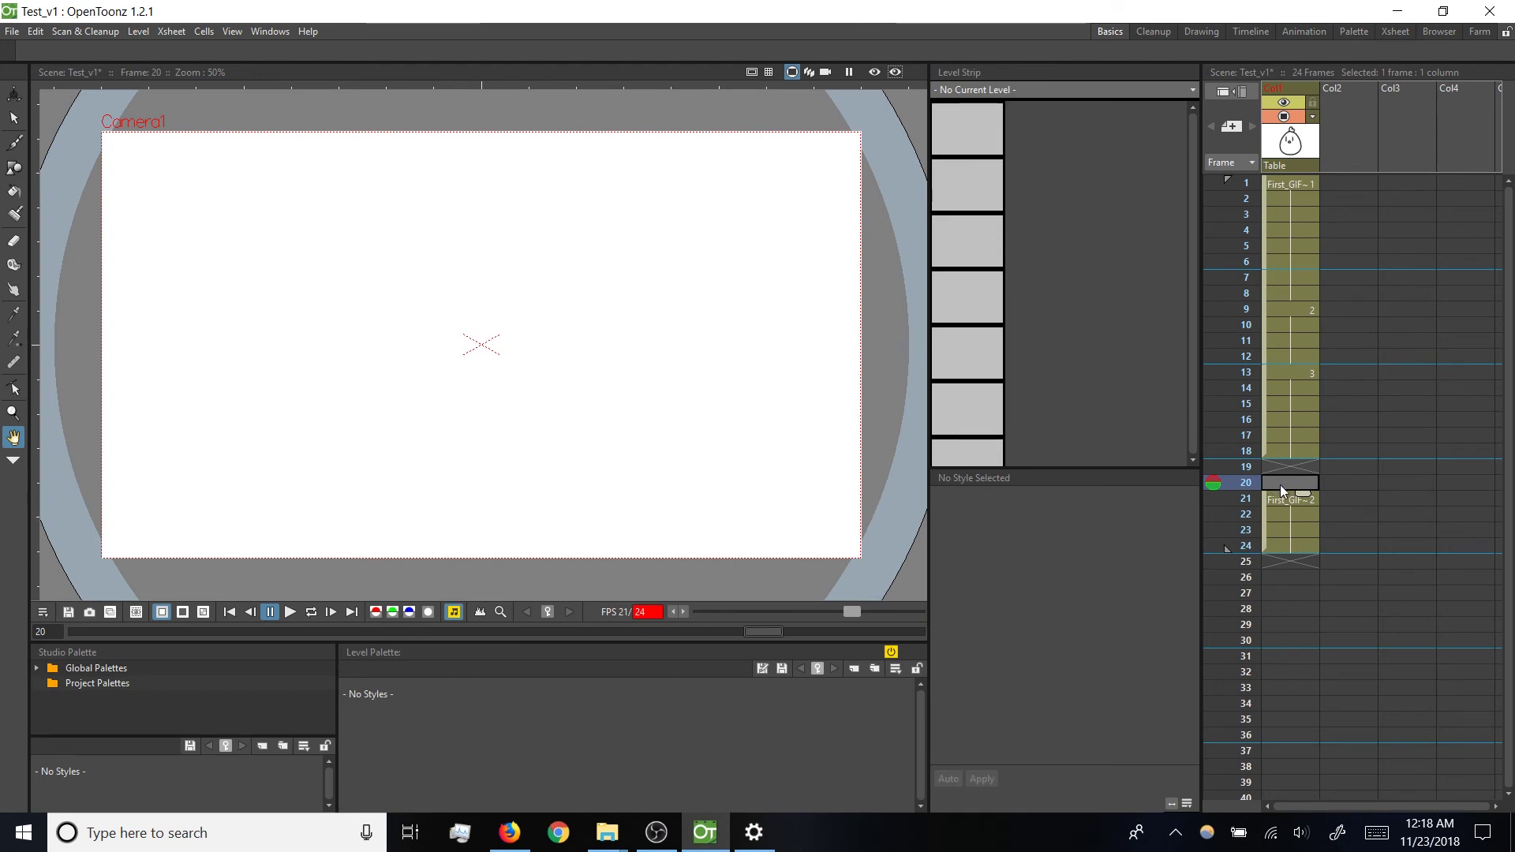
right_click(1280, 485)
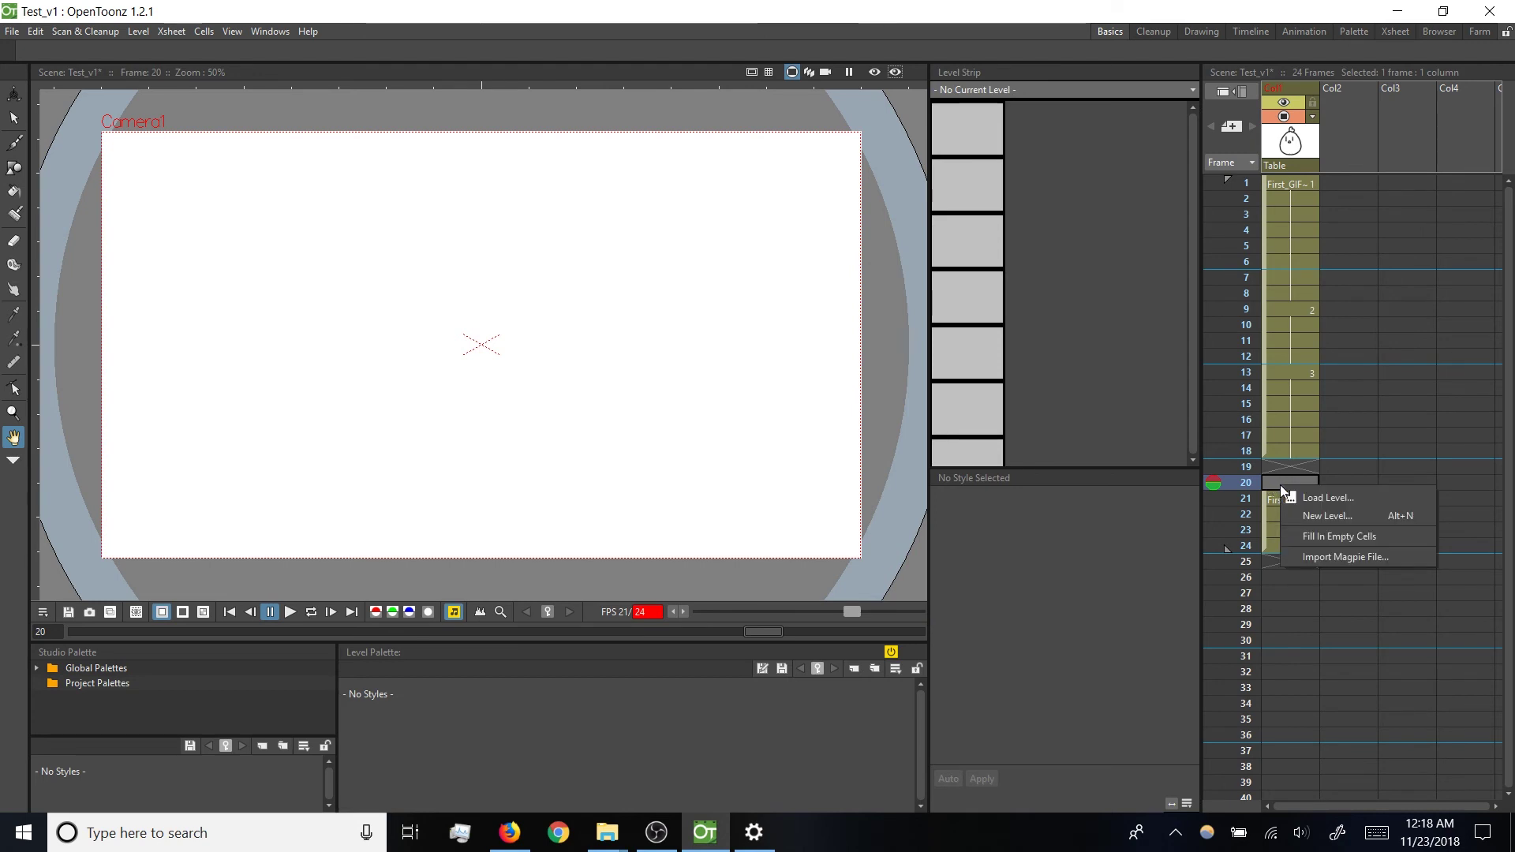
click(1311, 536)
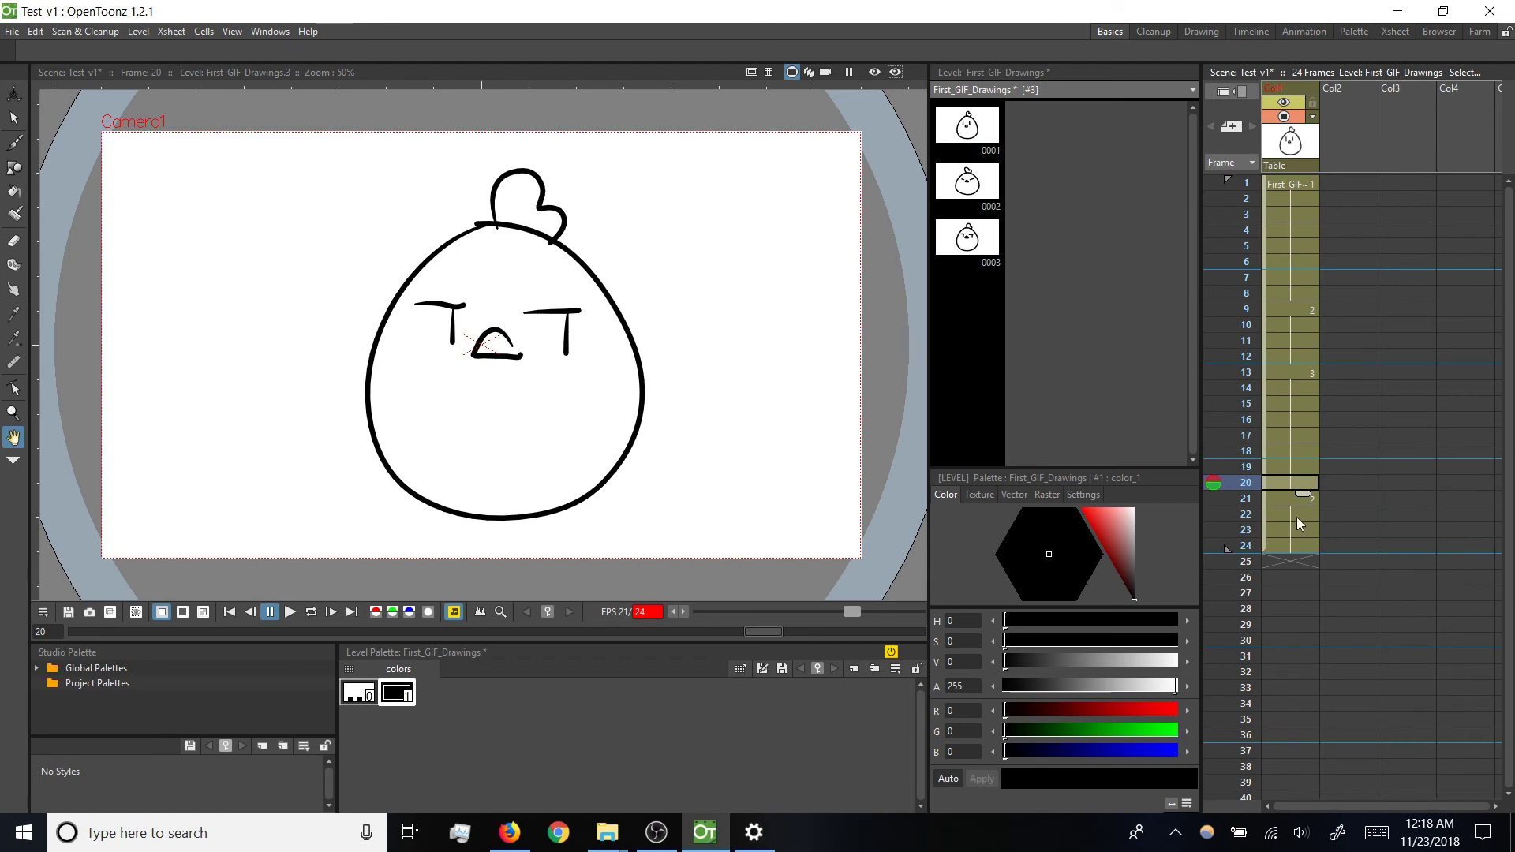
Step: Review drawings 1, 2 and 3 at frames 2, 9 and 13
click(1272, 200)
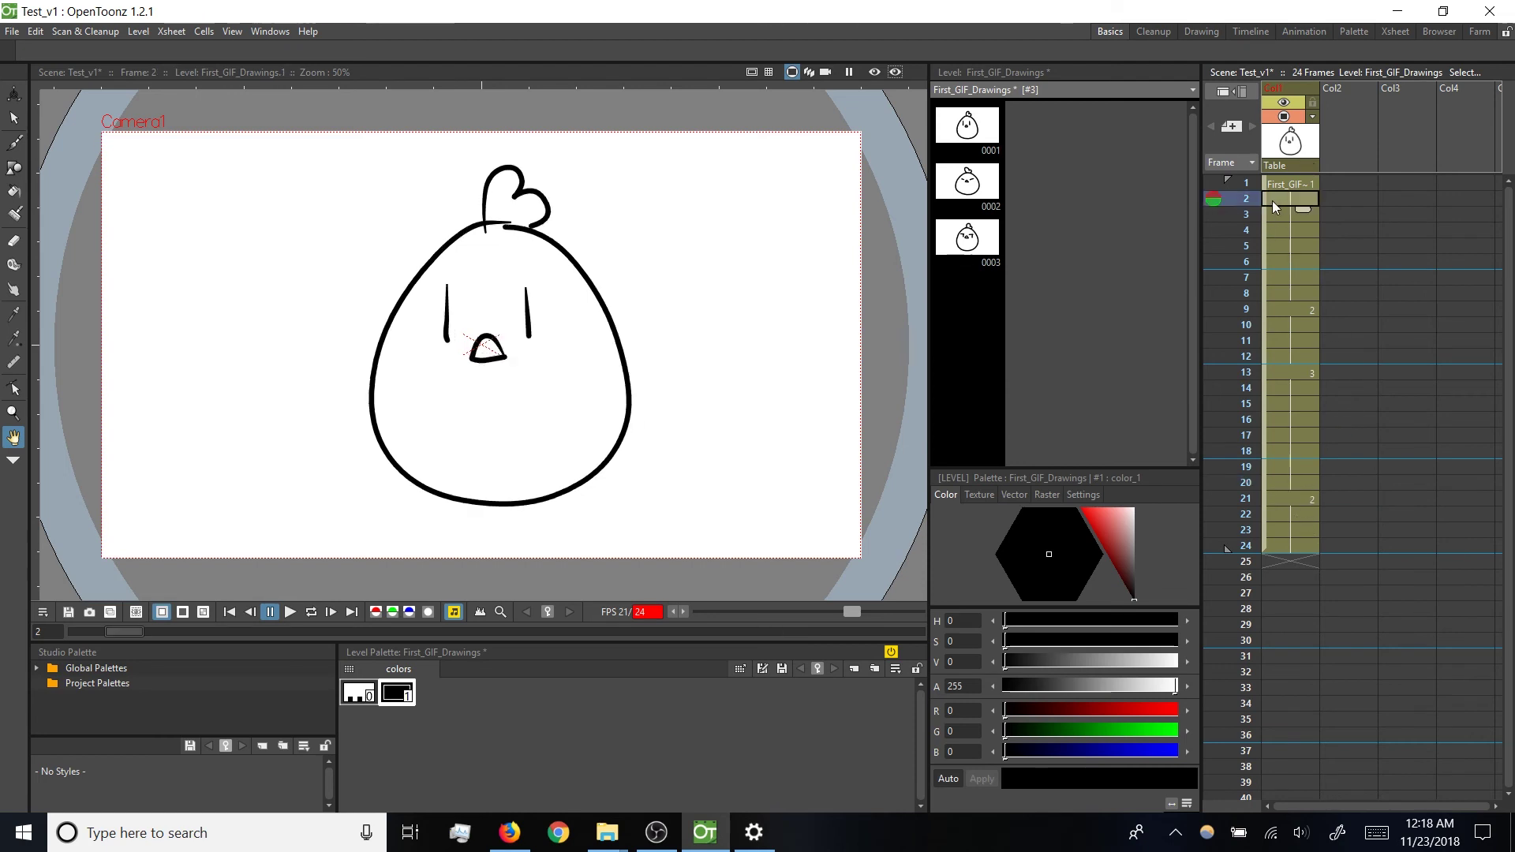
click(1276, 308)
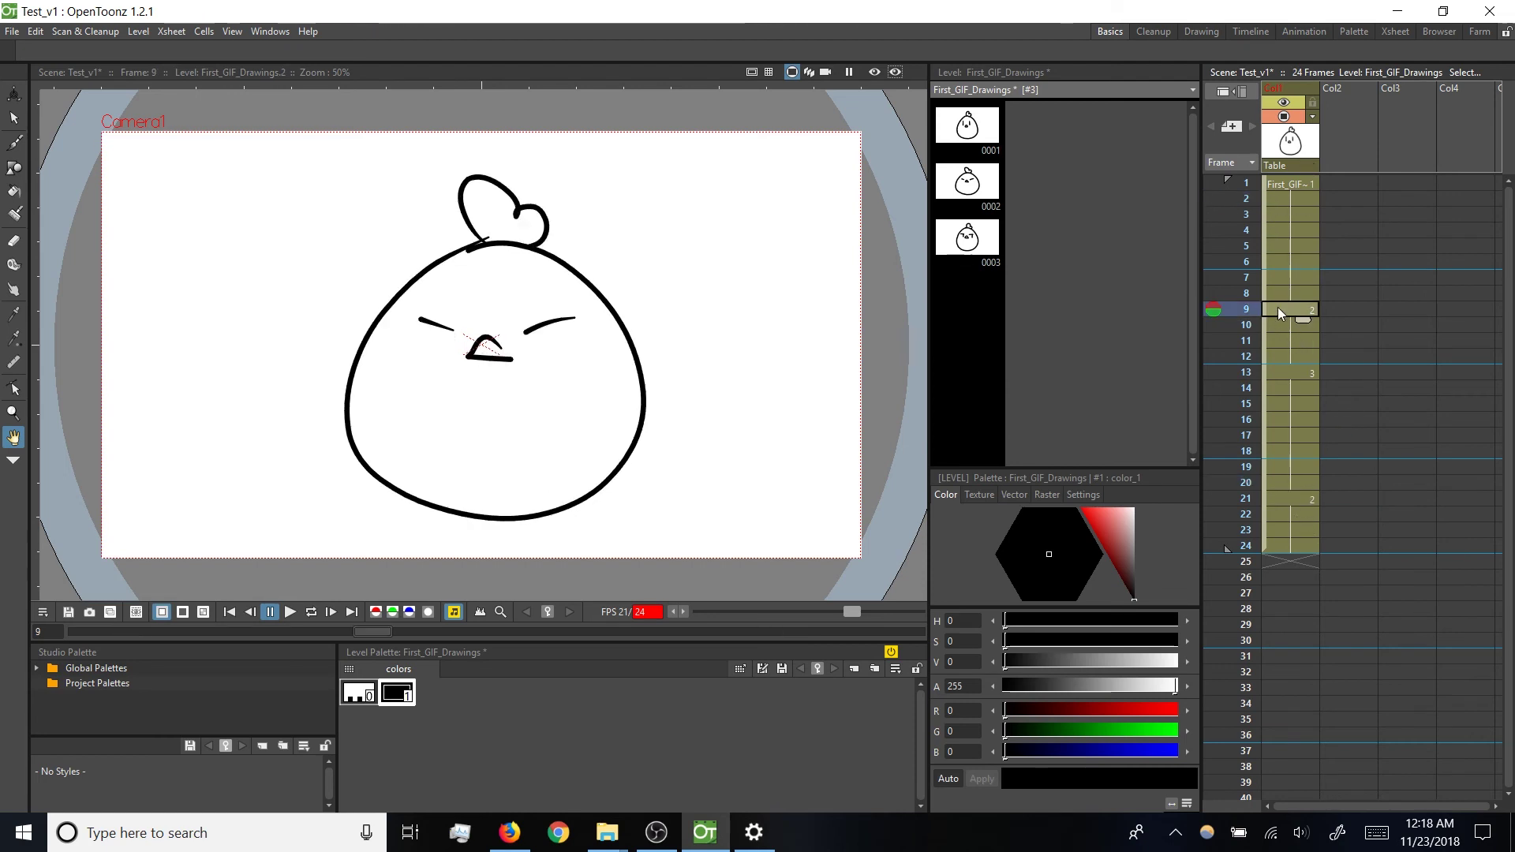
click(1282, 377)
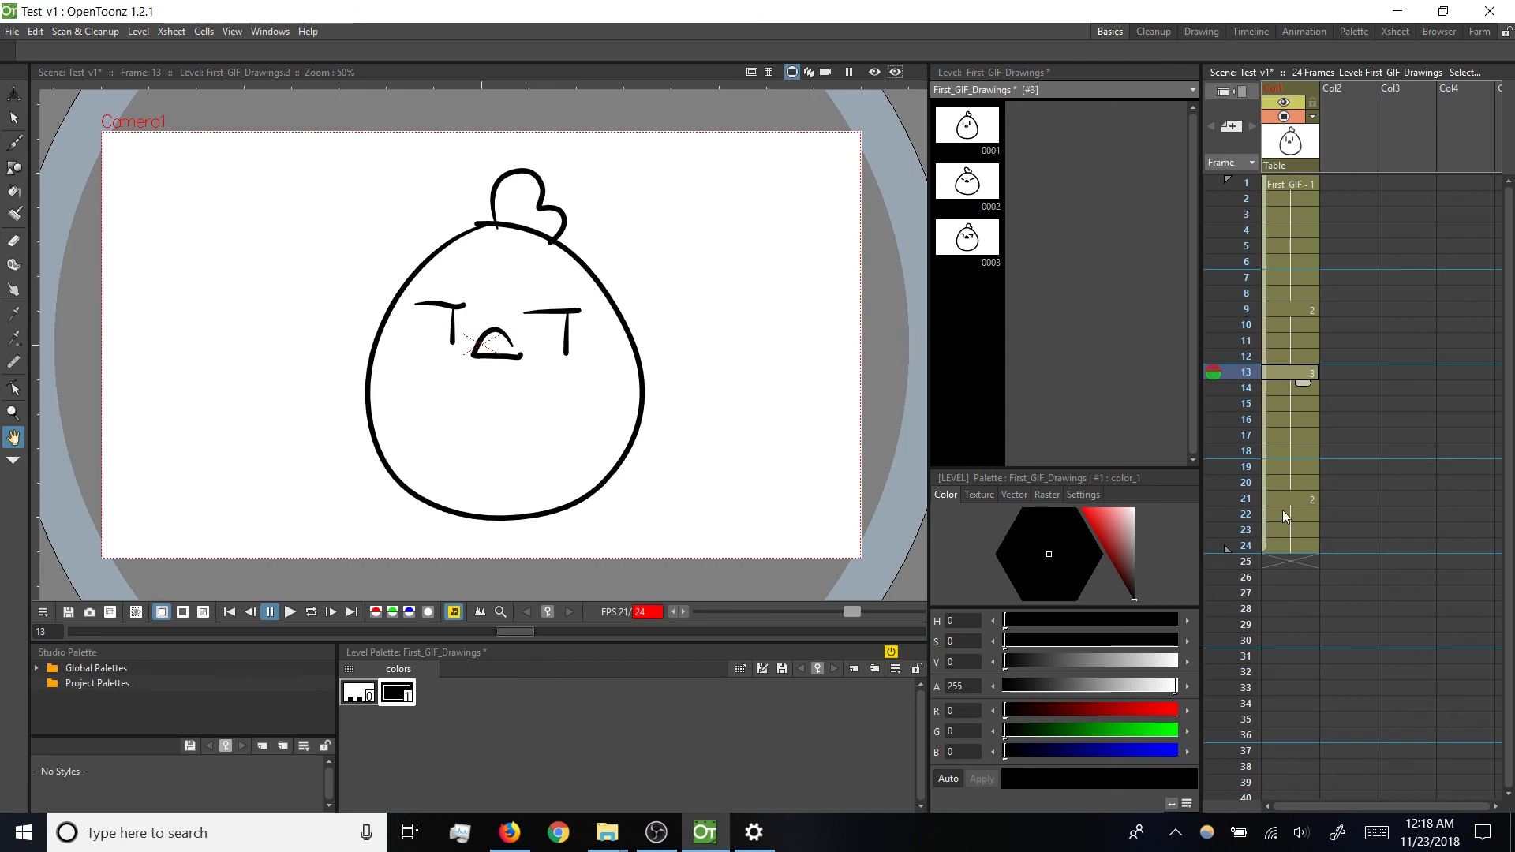